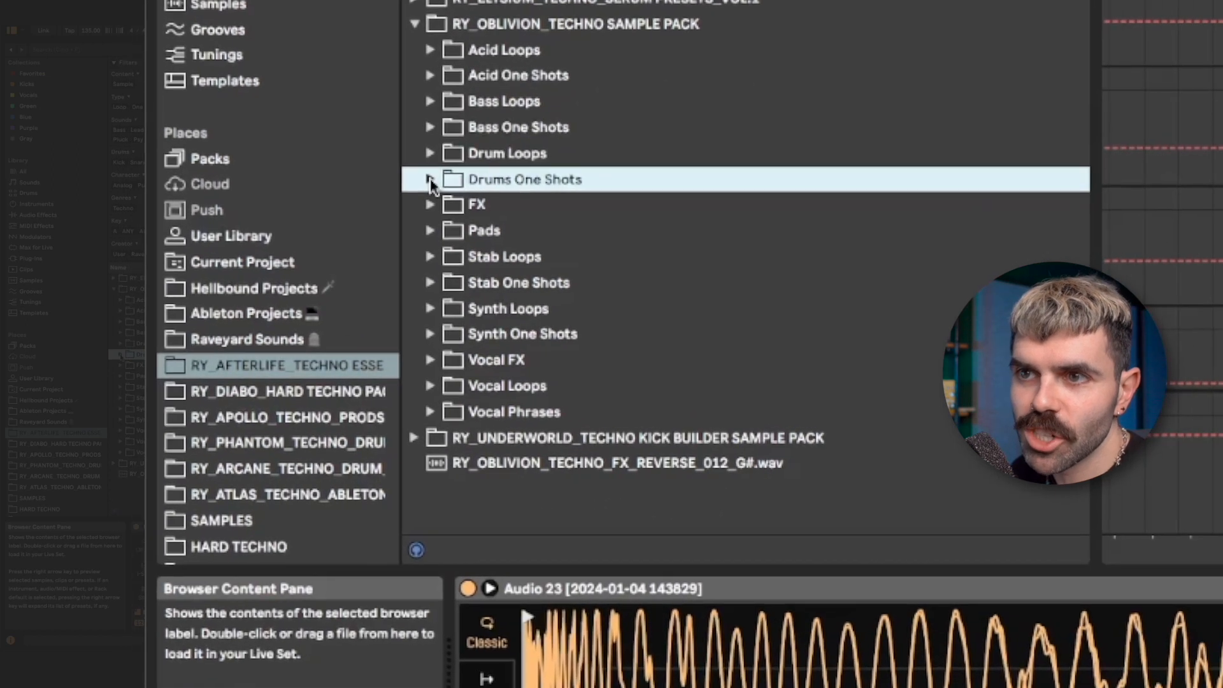
- Open the FX Impacts folder of the RY_OBLIVION_TECHNO sample pack, audition the impact samples and select RY_OBLIVION_TECHNO_IMPACT_001.wav
left_click(431, 204)
left_click(447, 282)
left_click(511, 309)
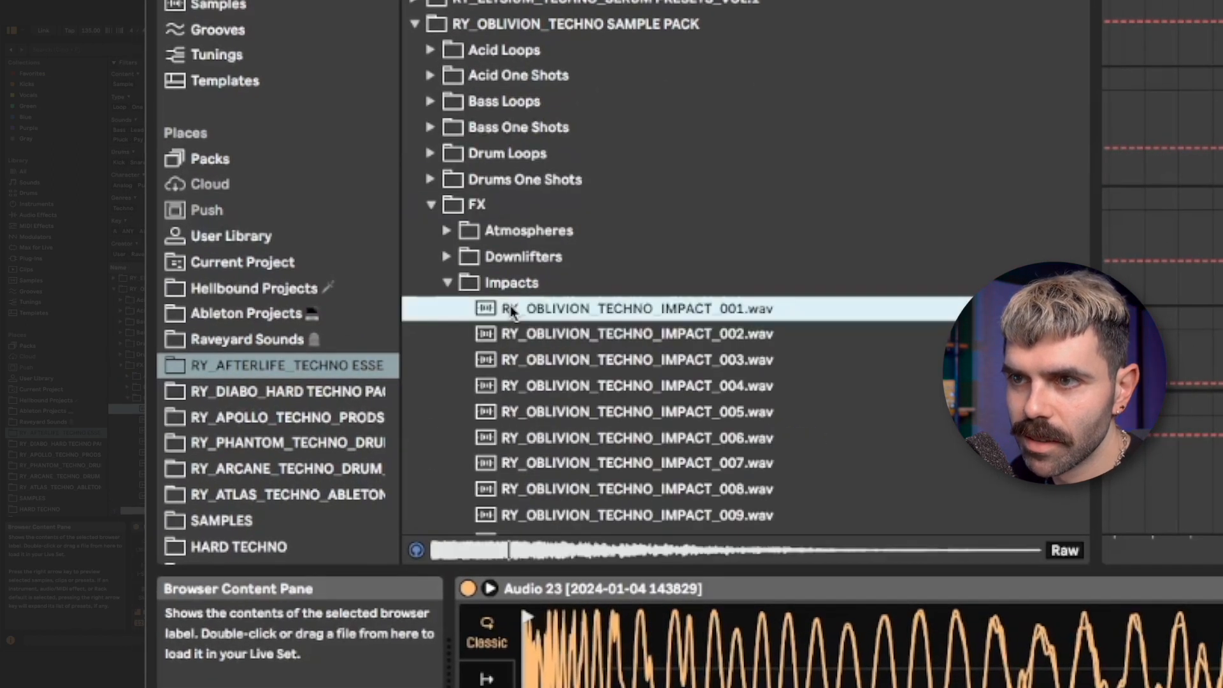
key("Down")
key("Down")
key("Down")
key("Down")
key("Down")
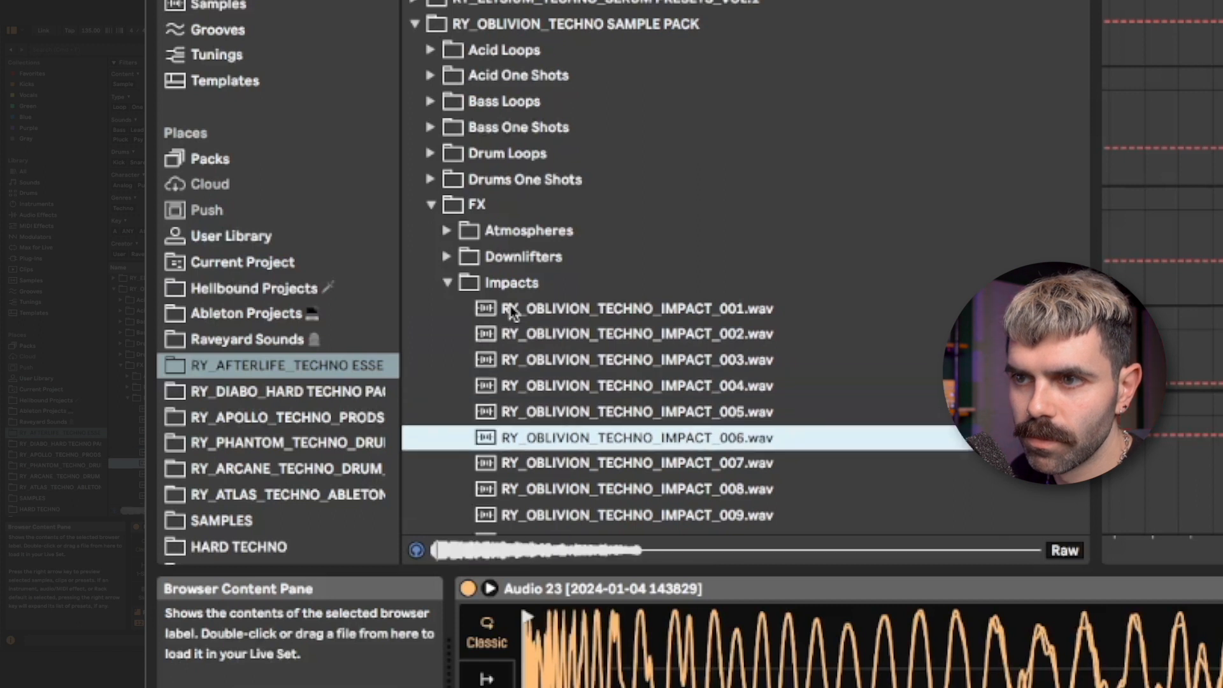
left_click(561, 317)
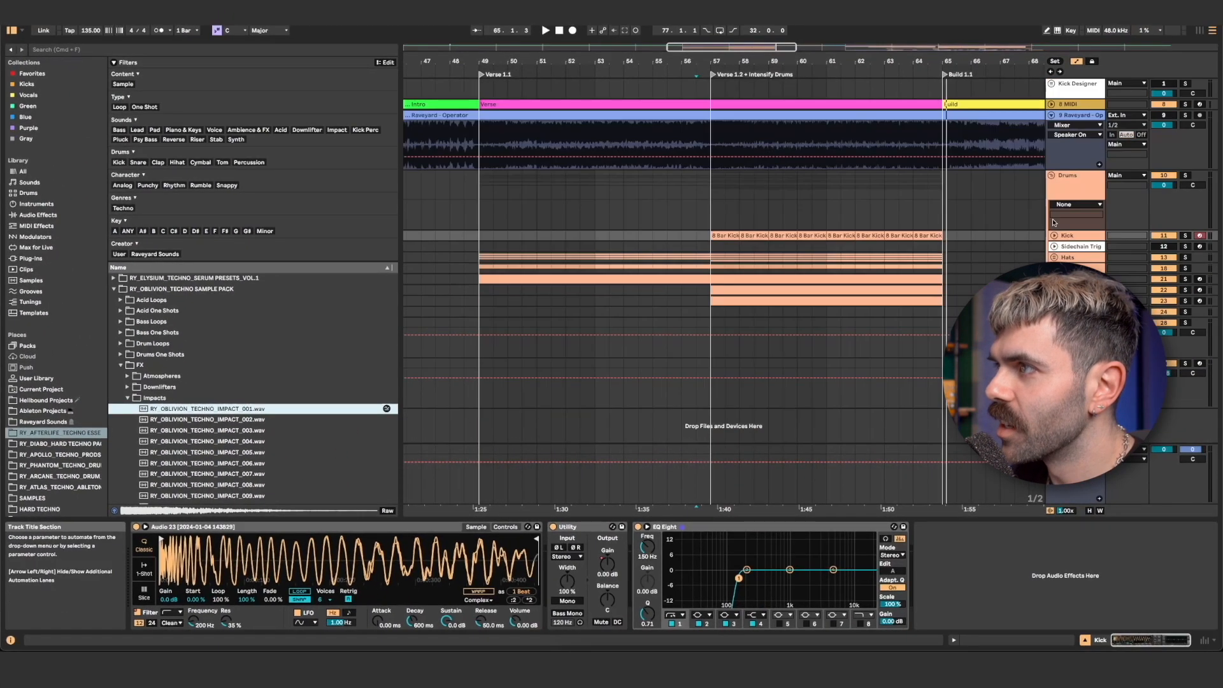
- Create a new audio track and place RY_OBLIVION_TECHNO_IMPACT_001 on it at the Verse 1.1 marker, bar 49
left_click(1052, 323)
key("super+t")
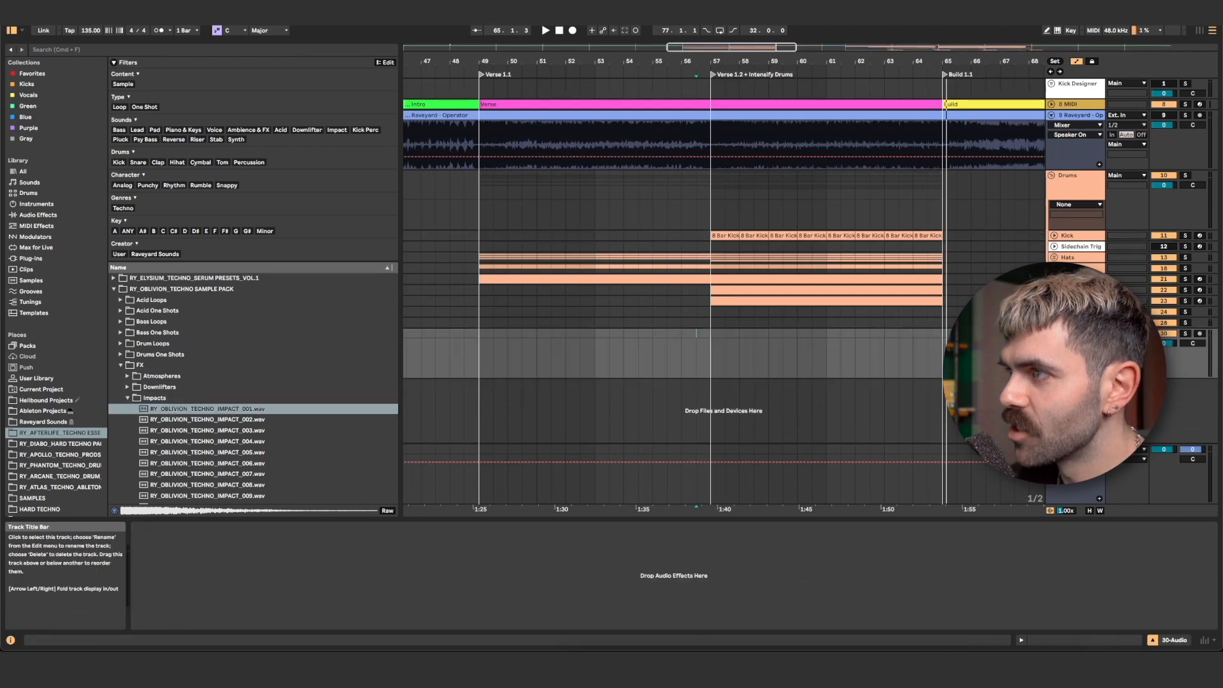
left_click_drag(207, 408, 478, 363)
left_click_drag(475, 492, 475, 494)
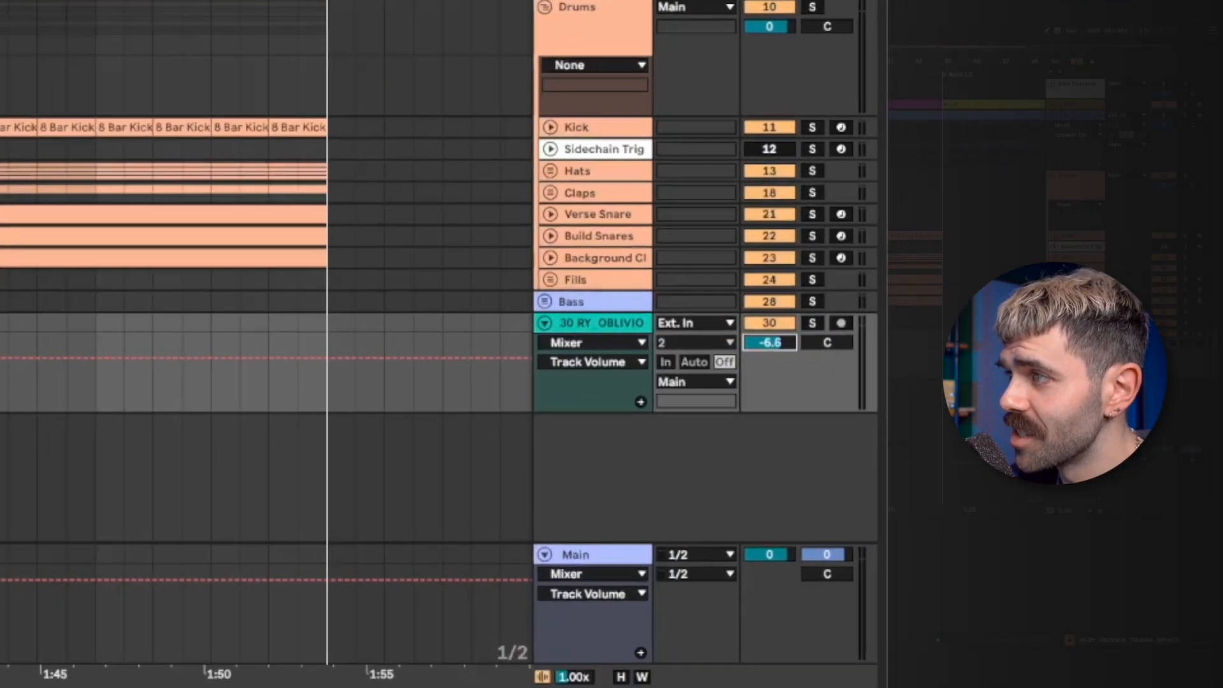
- Set the impact track's volume to -9.0 dB
left_click_drag(770, 343, 769, 356)
left_click_drag(679, 343, 679, 349)
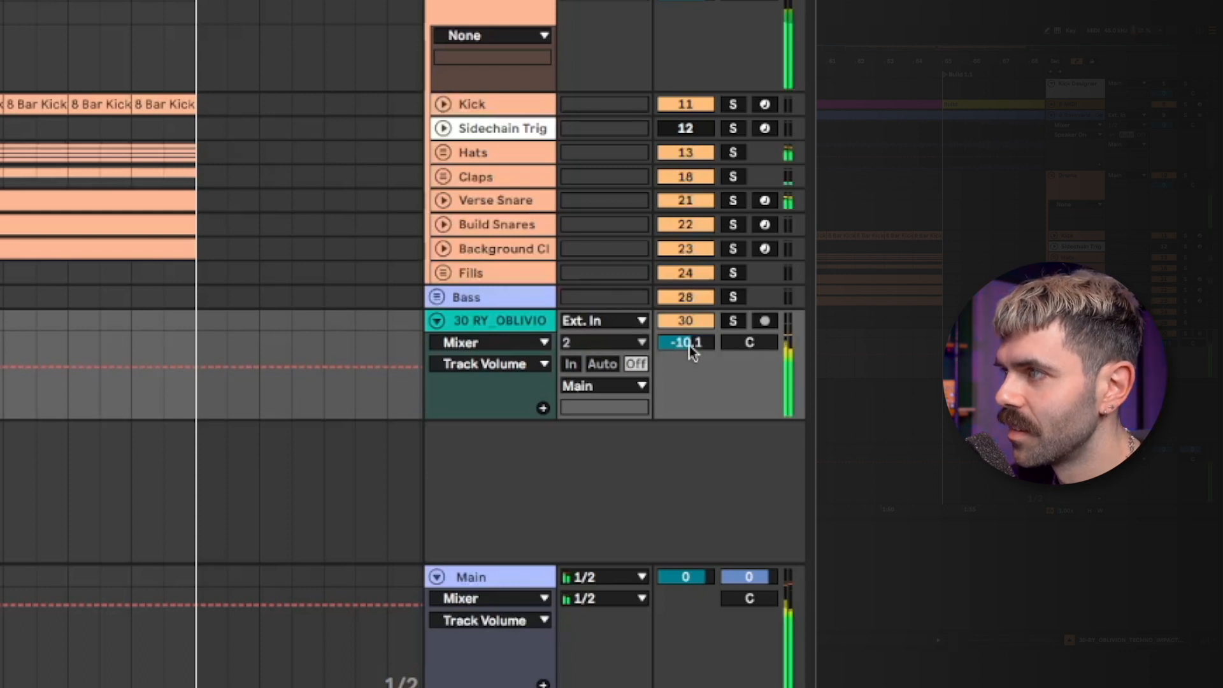
left_click_drag(689, 345, 690, 331)
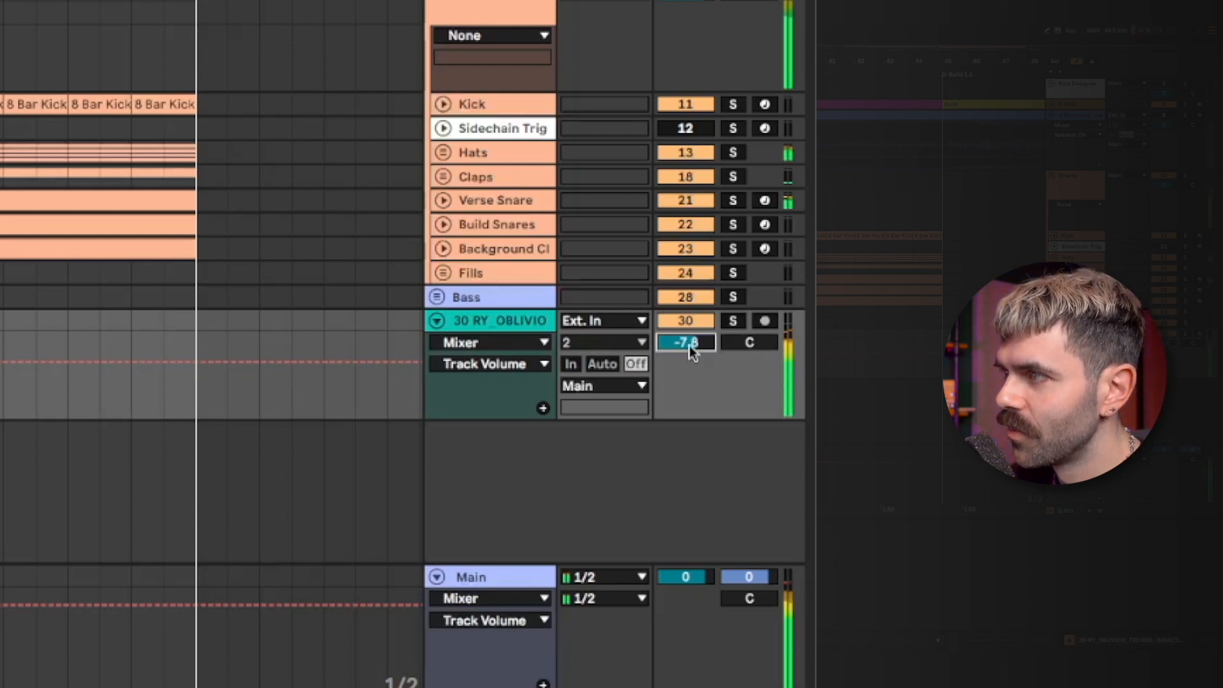
left_click_drag(689, 345, 689, 353)
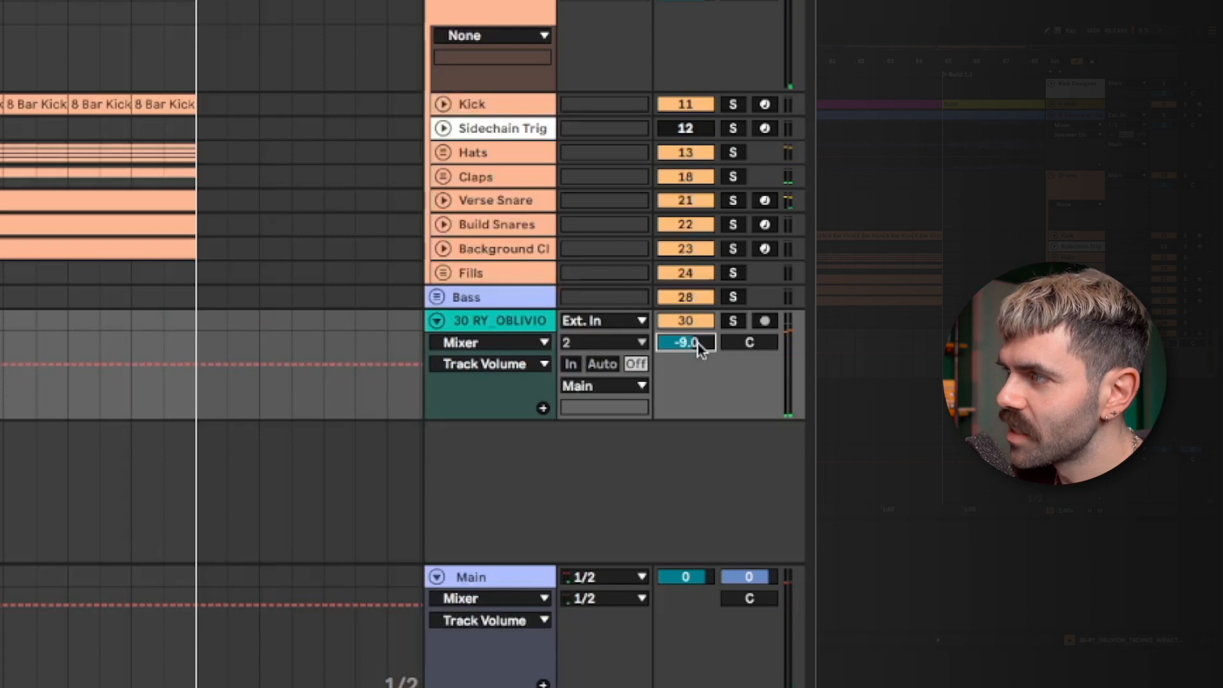
- Rename the track as Impact and put it into a new group track
key("ctrl+r")
key("BackSpace")
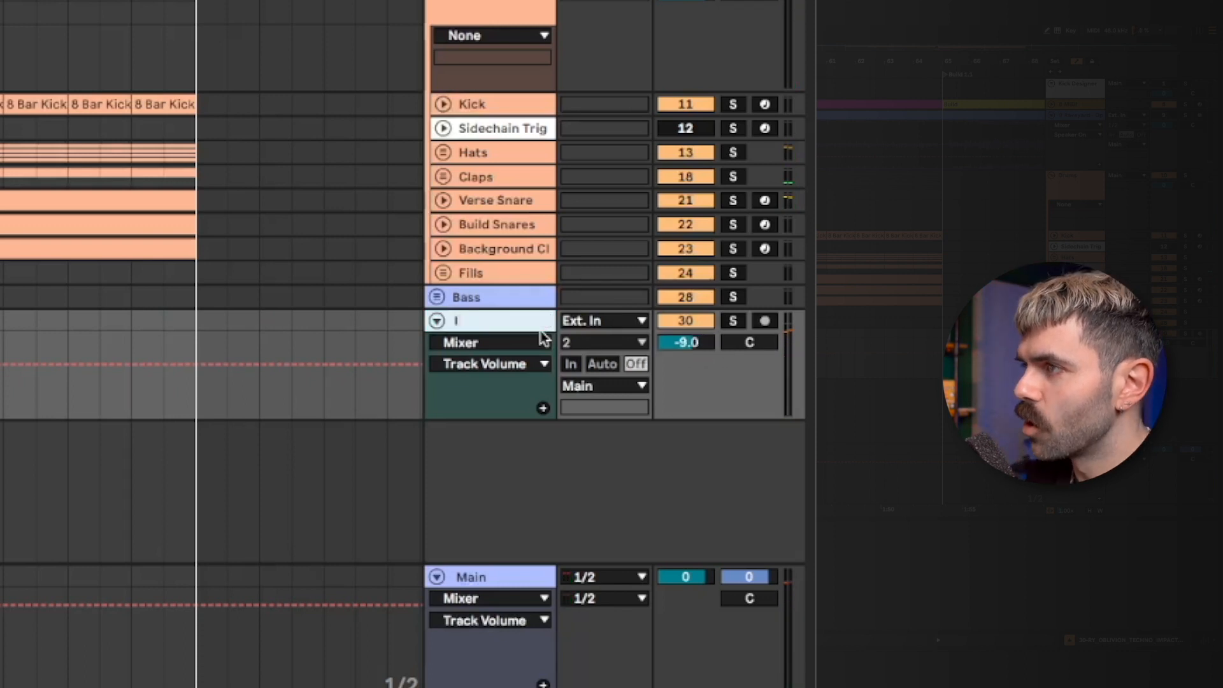
key("ctrl+g")
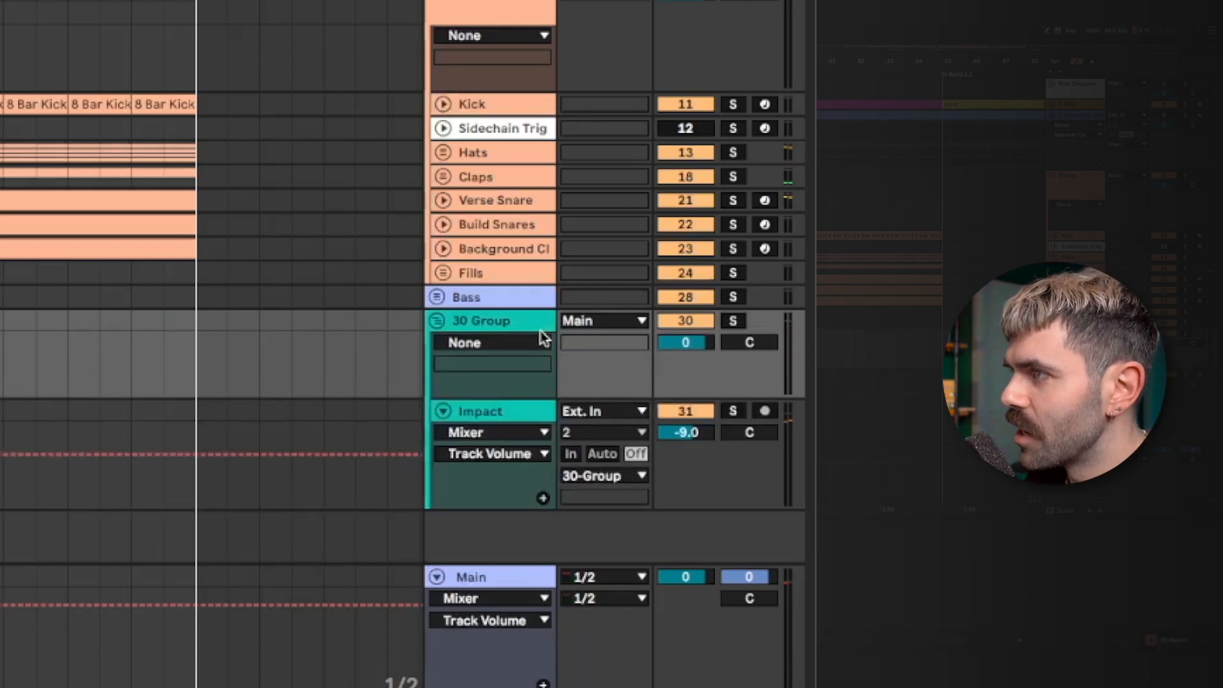
- Rename the group track as FX
key("ctrl+r")
type("FX")
key("Return")
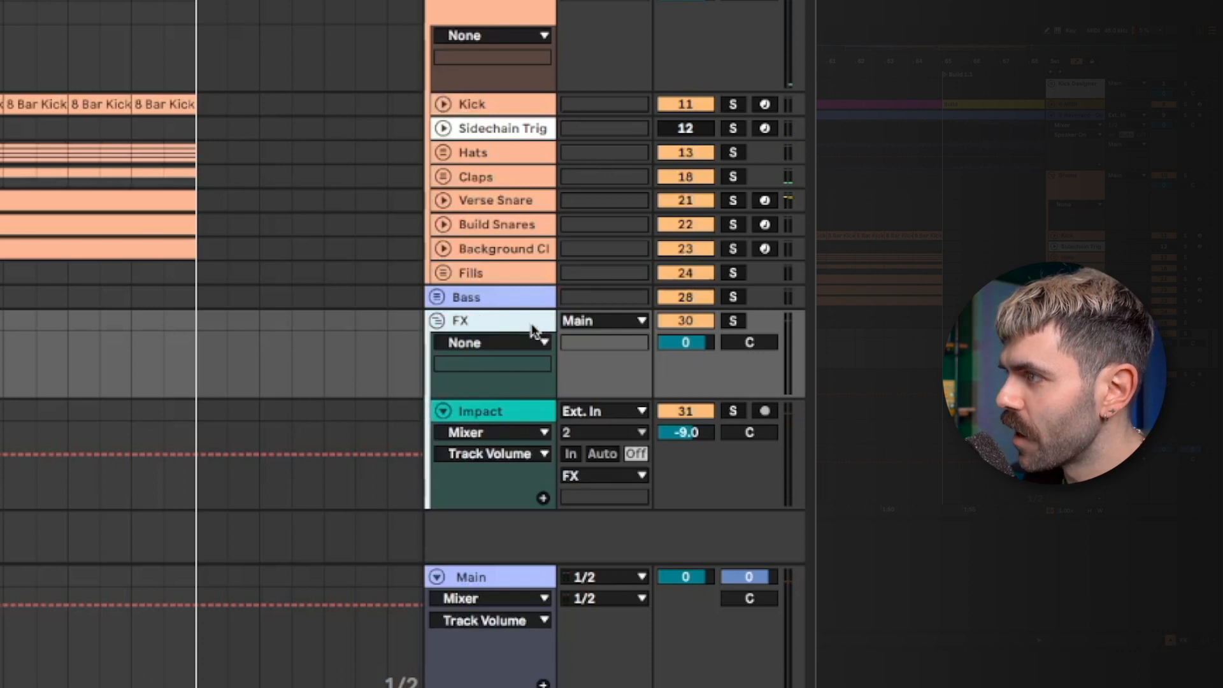
right_click(534, 330)
left_click(704, 687)
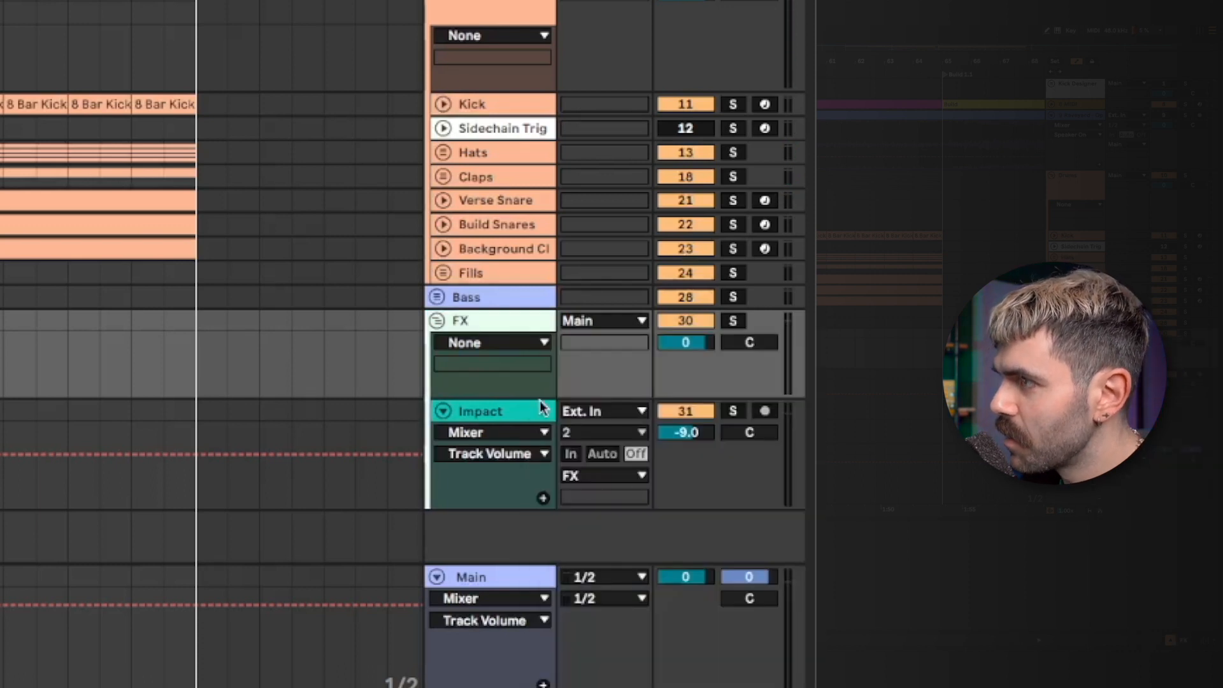
right_click(524, 323)
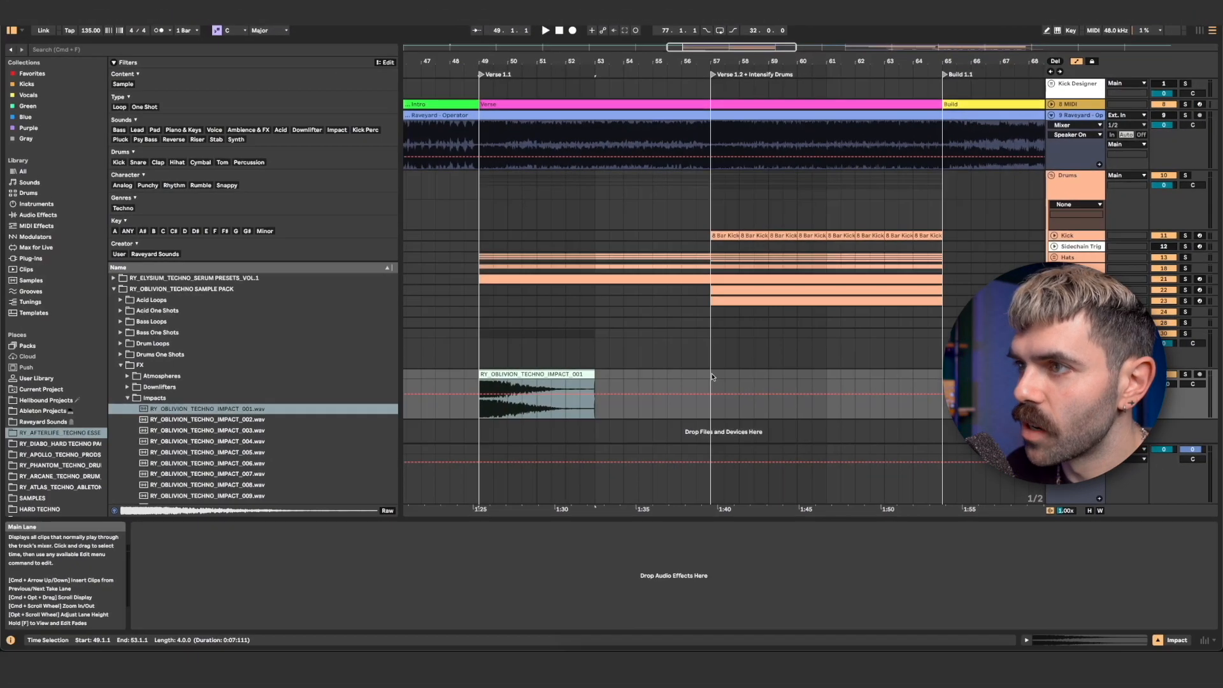
- Duplicate the impact clip so copies start at bar 57 and bar 65
left_click_drag(711, 382, 479, 383)
key("super+d")
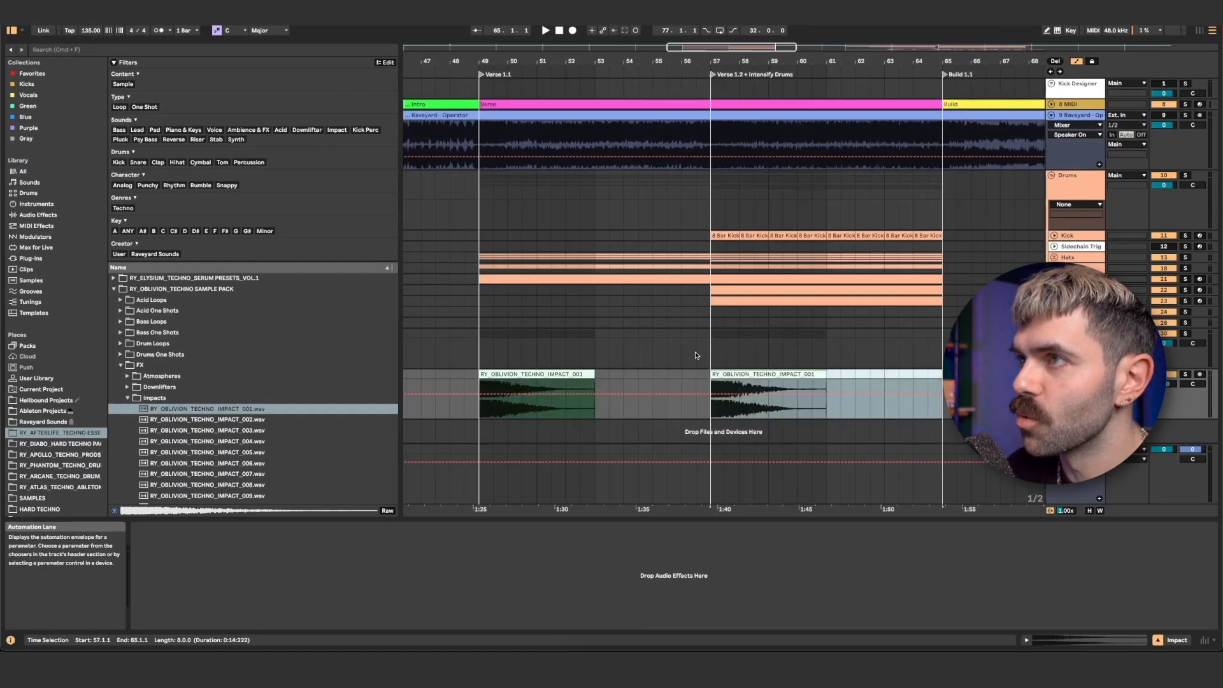
key("super+d")
left_click(707, 375)
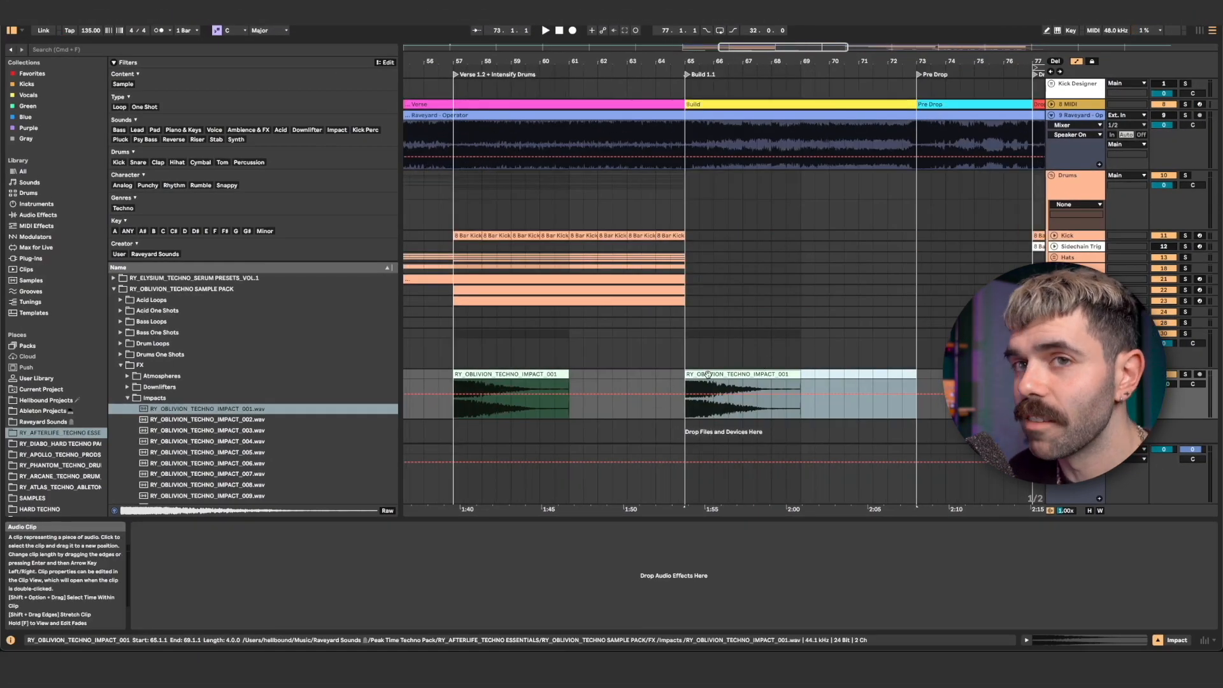
- Copy part of the impact clip to sit just before the Build 1.1 marker, ending at bar 65
scroll(709, 375, "left", 3)
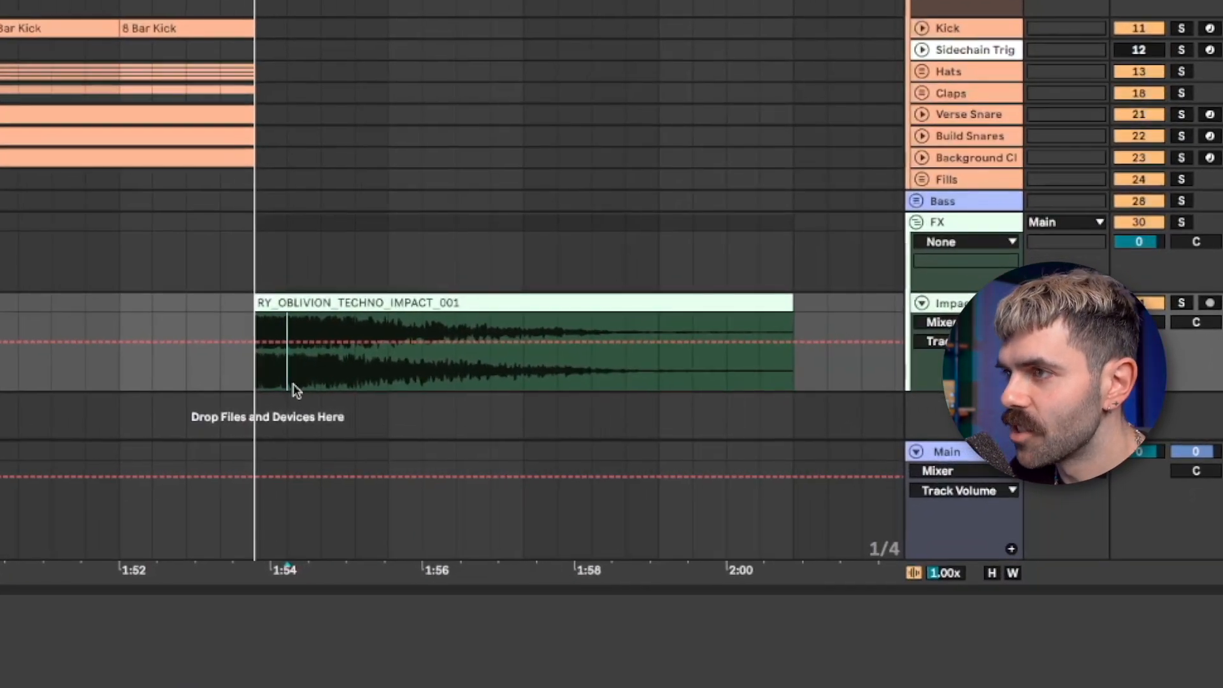
left_click_drag(293, 382, 792, 306)
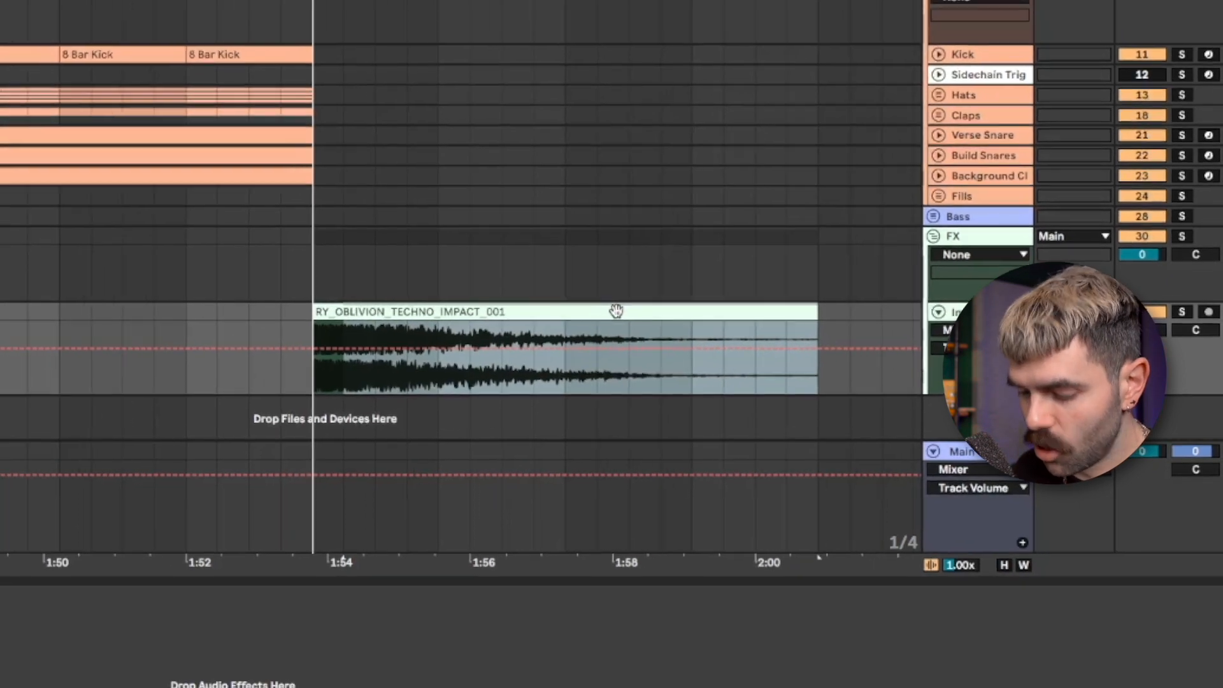
left_click_drag(575, 302, 54, 306)
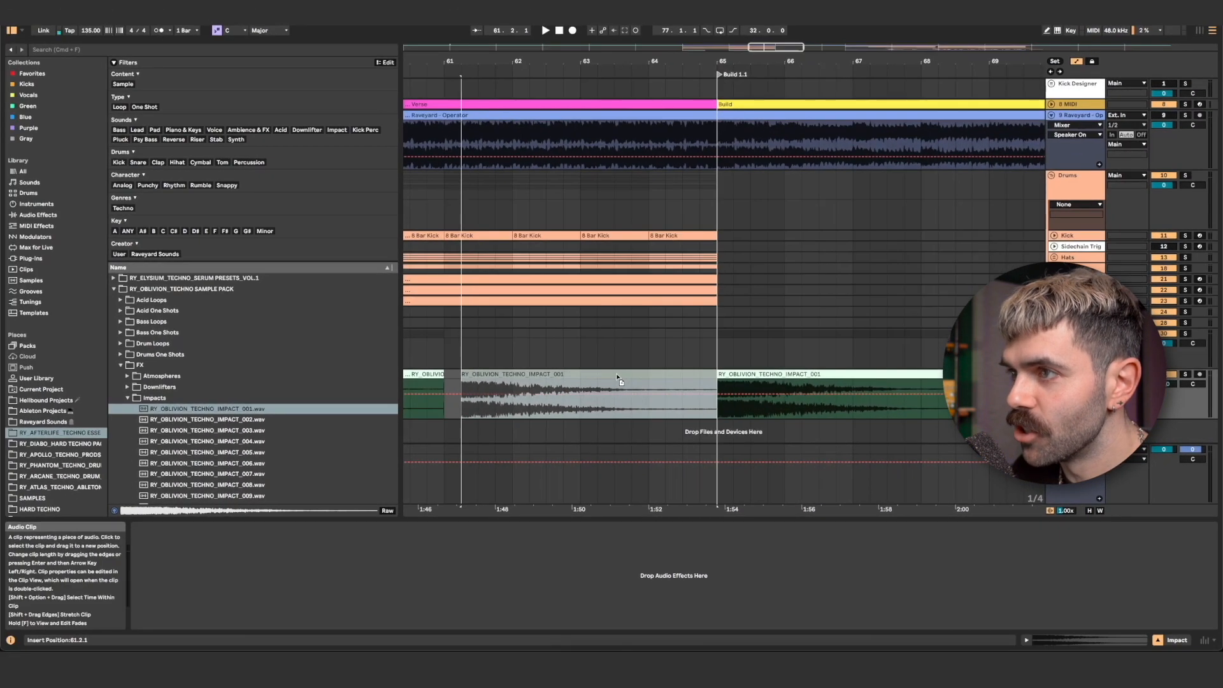
- Open the copied impact clip in the clip editor and reverse it
left_click_drag(616, 379, 615, 379)
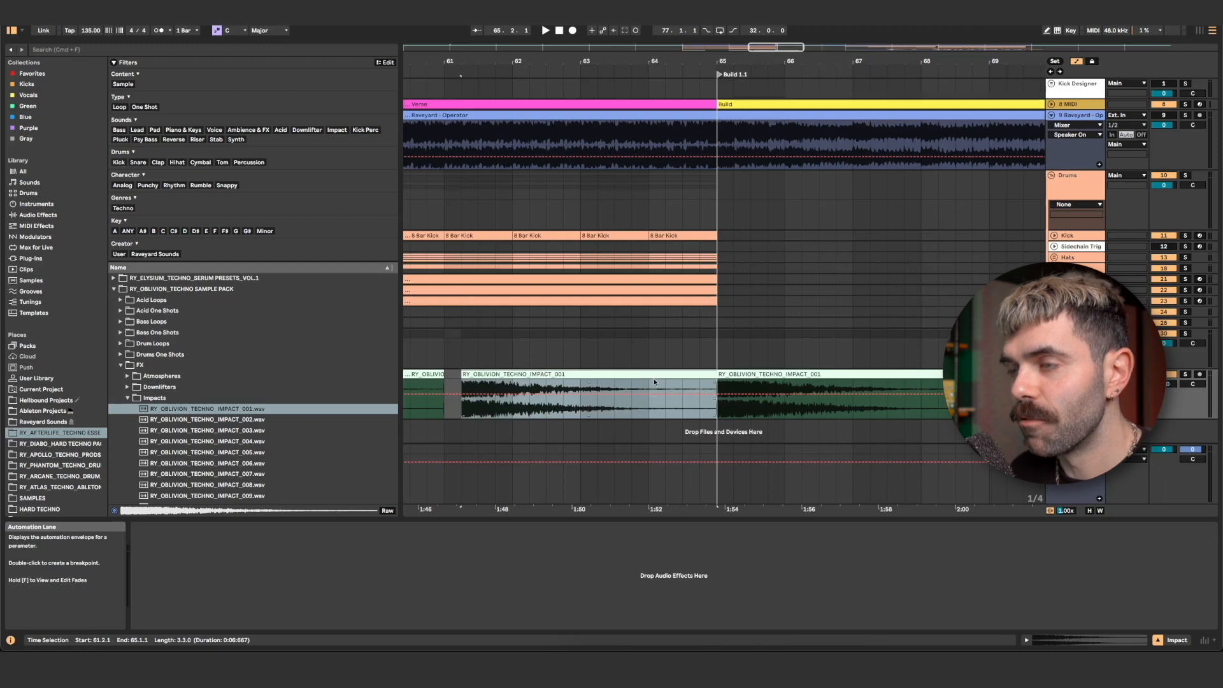
double_click(611, 377)
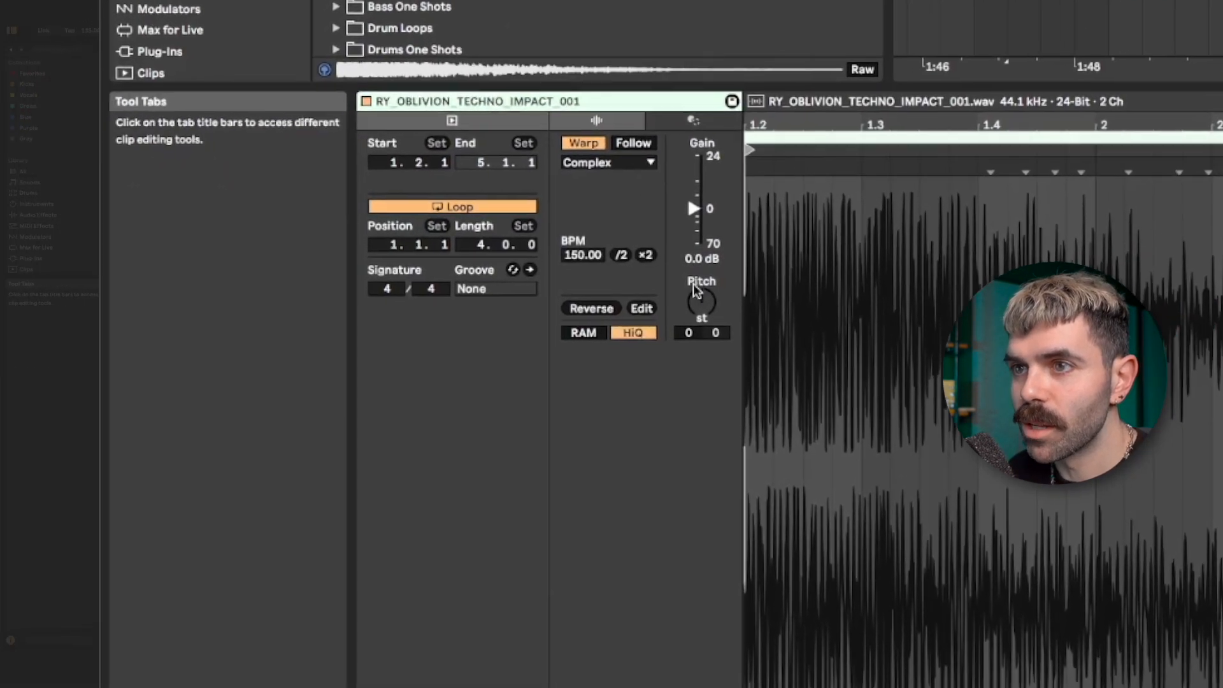
left_click(591, 308)
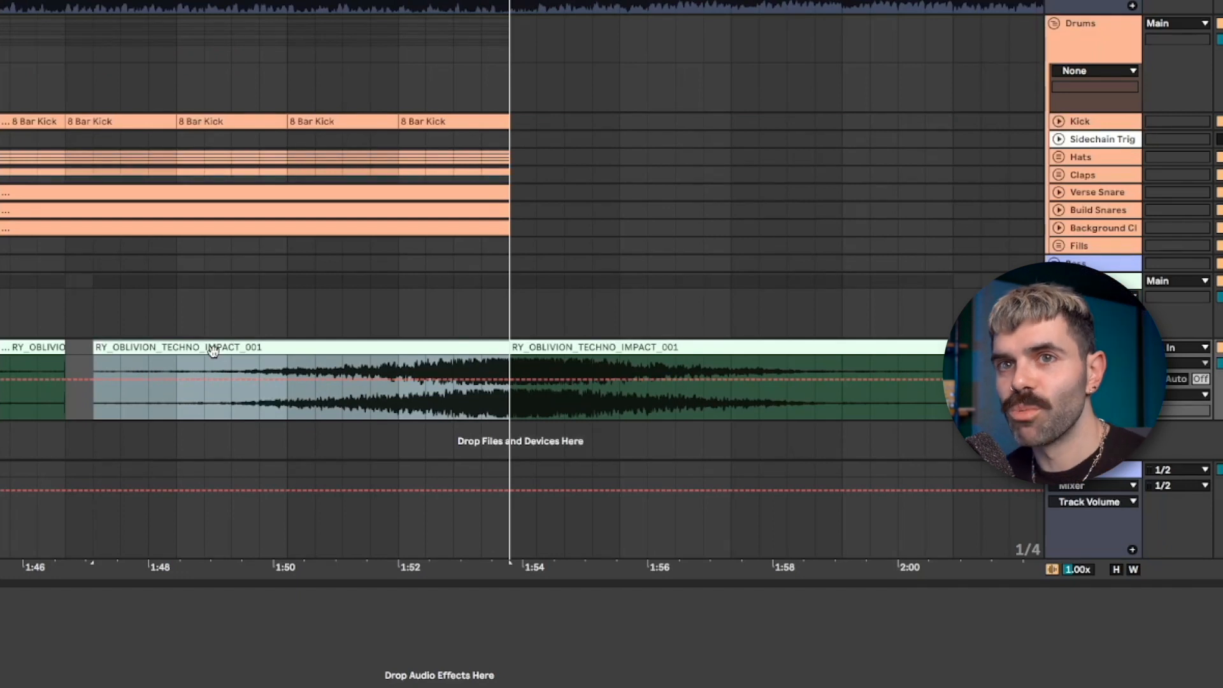
- Add a long fade-in to the reversed impact clip
key("a")
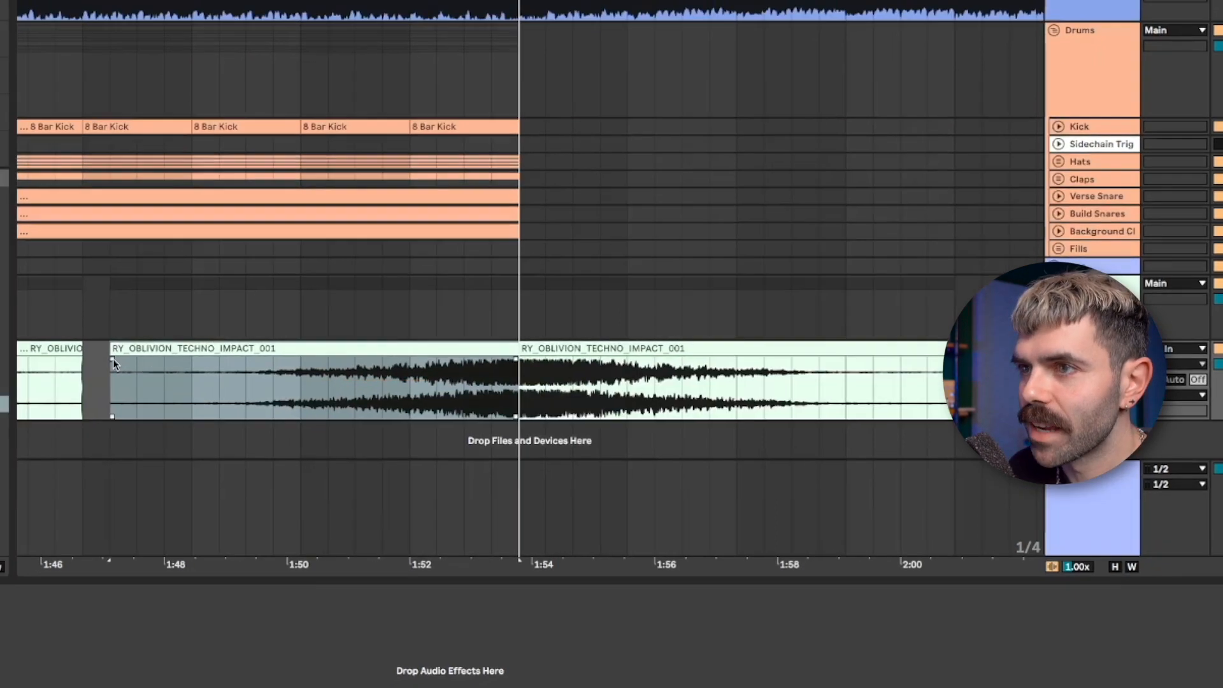
left_click_drag(96, 360, 340, 377)
left_click(396, 392)
- Play back the reversed impact leading into the Build section
key("space")
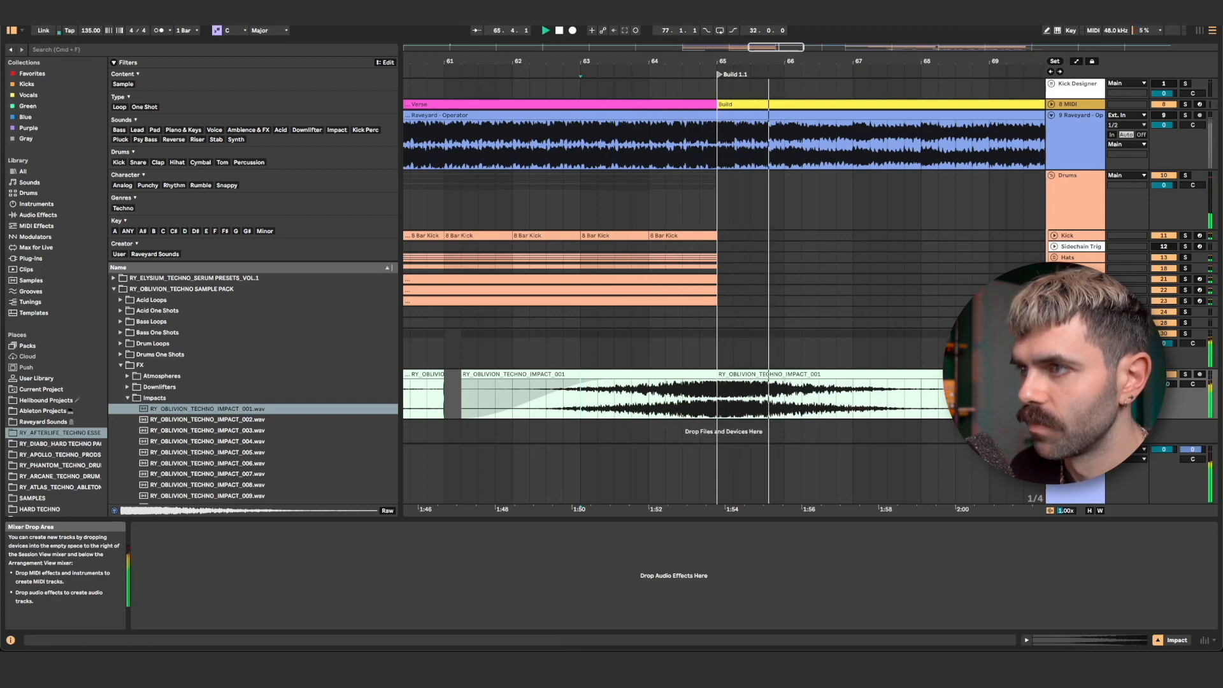
key("space")
left_click_drag(763, 61, 804, 62)
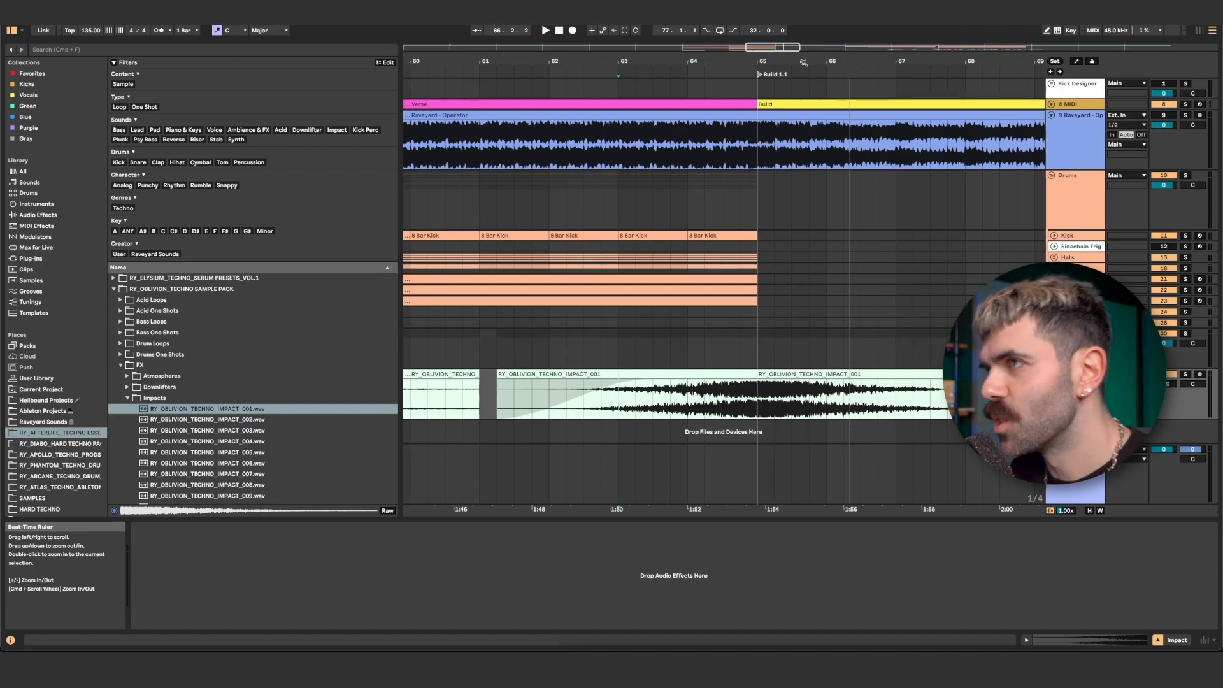
left_click_drag(804, 63, 804, 26)
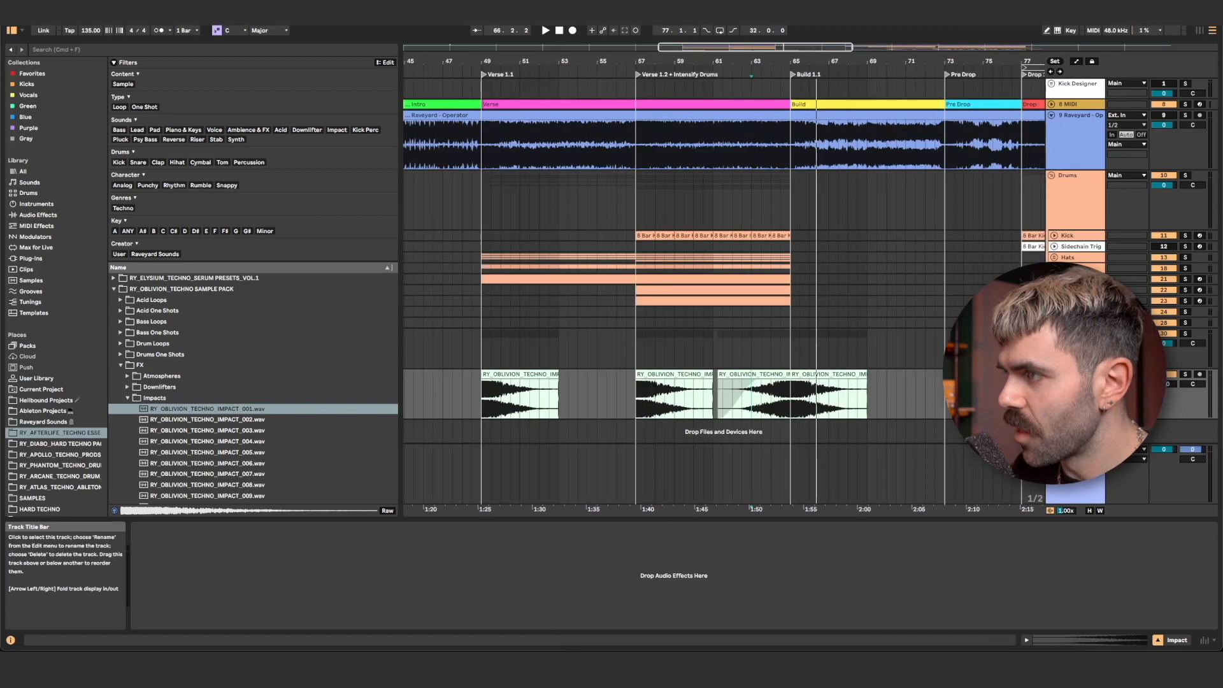
- Create a new audio track, audition the Downlifters samples and place RY_OBLIVION_TECHNO_FX_DOWNLIFTER_002 at bar 49
key("super+t")
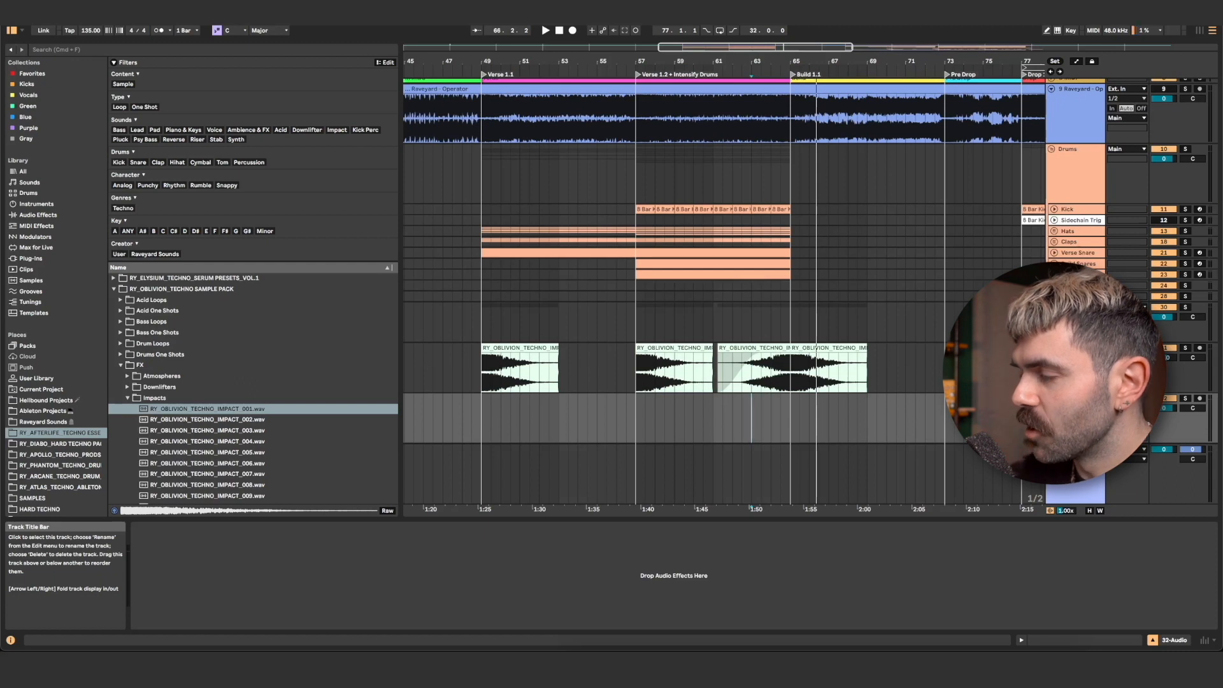
left_click(127, 388)
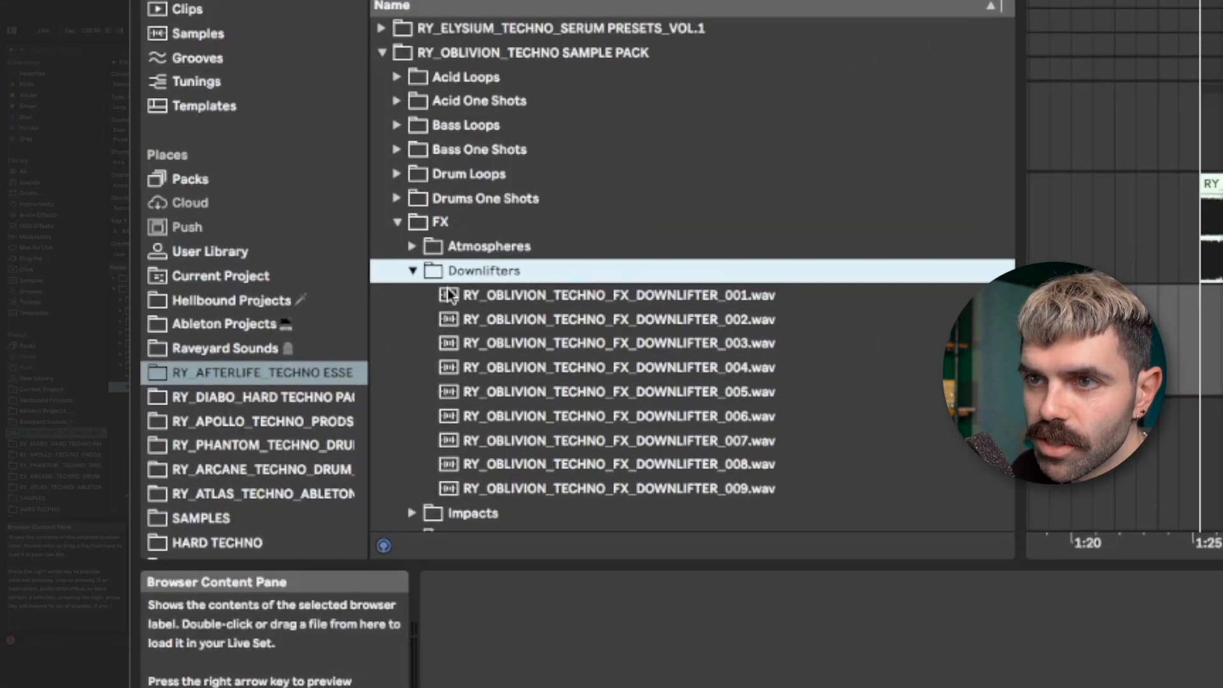
left_click(143, 396)
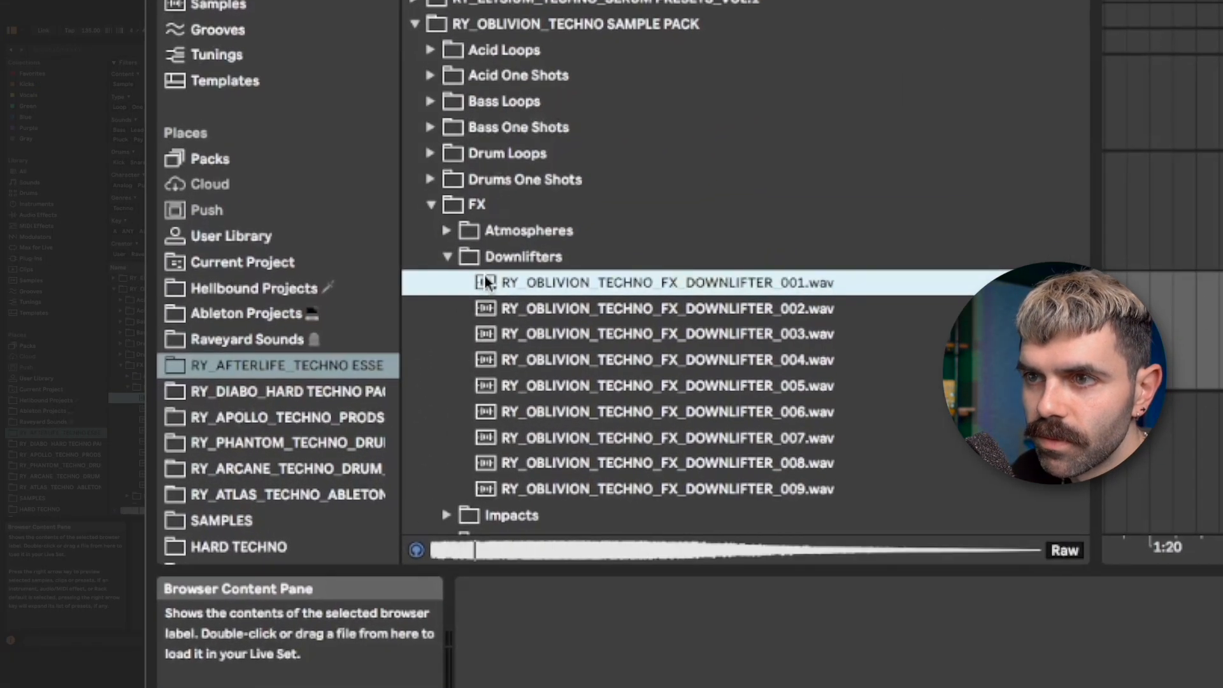
key("Down")
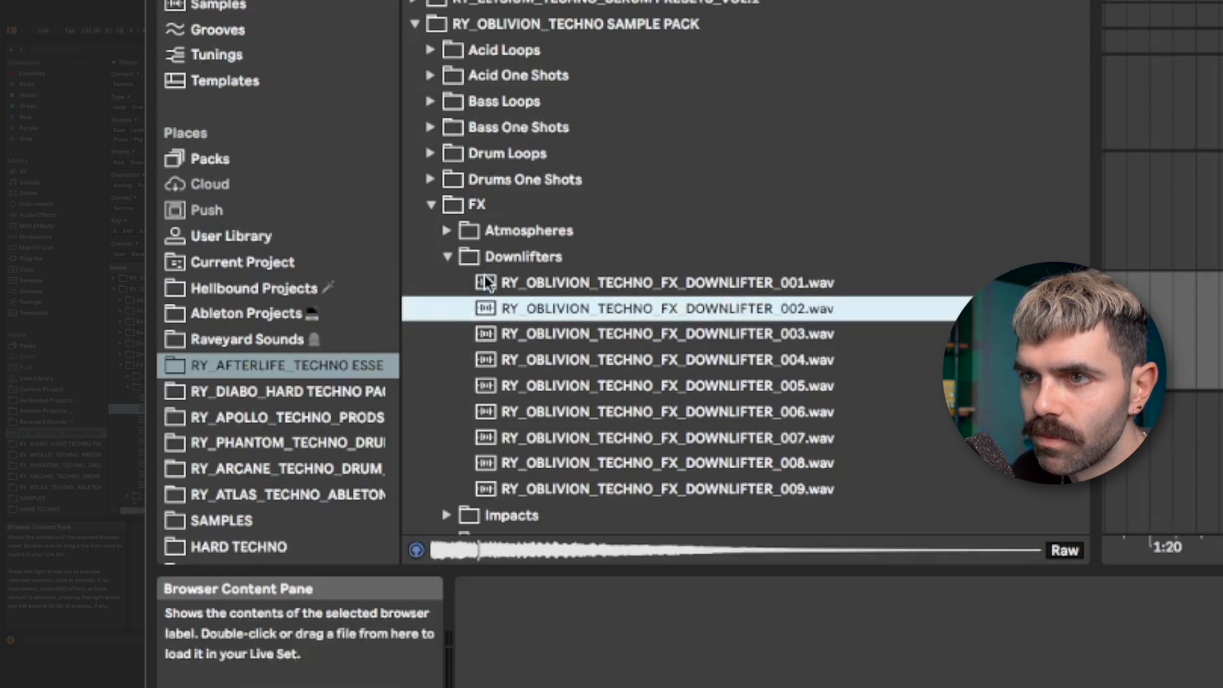
key("Down")
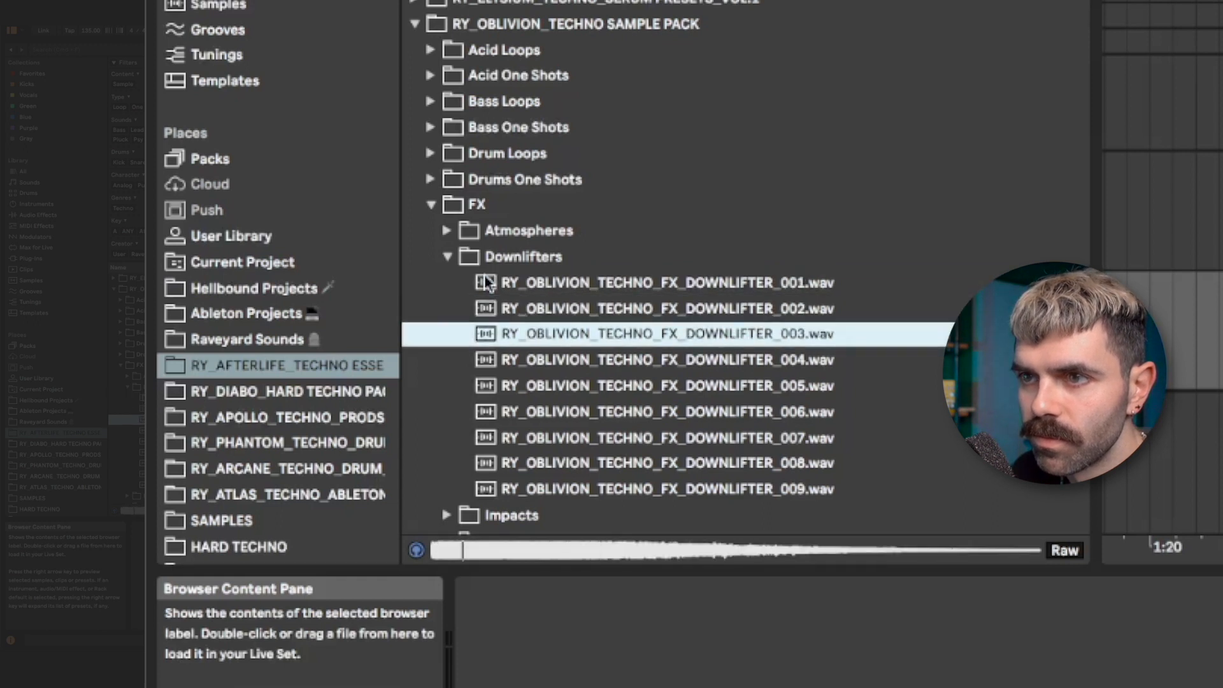
key("Down")
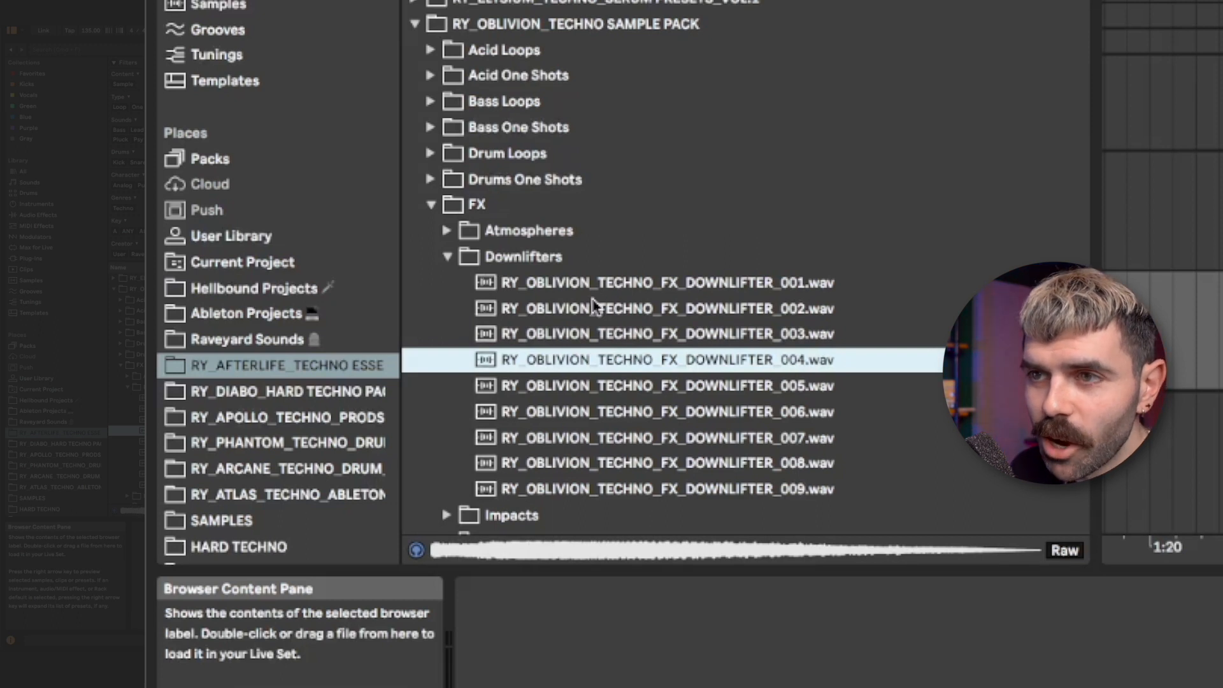
left_click_drag(589, 310, 486, 415)
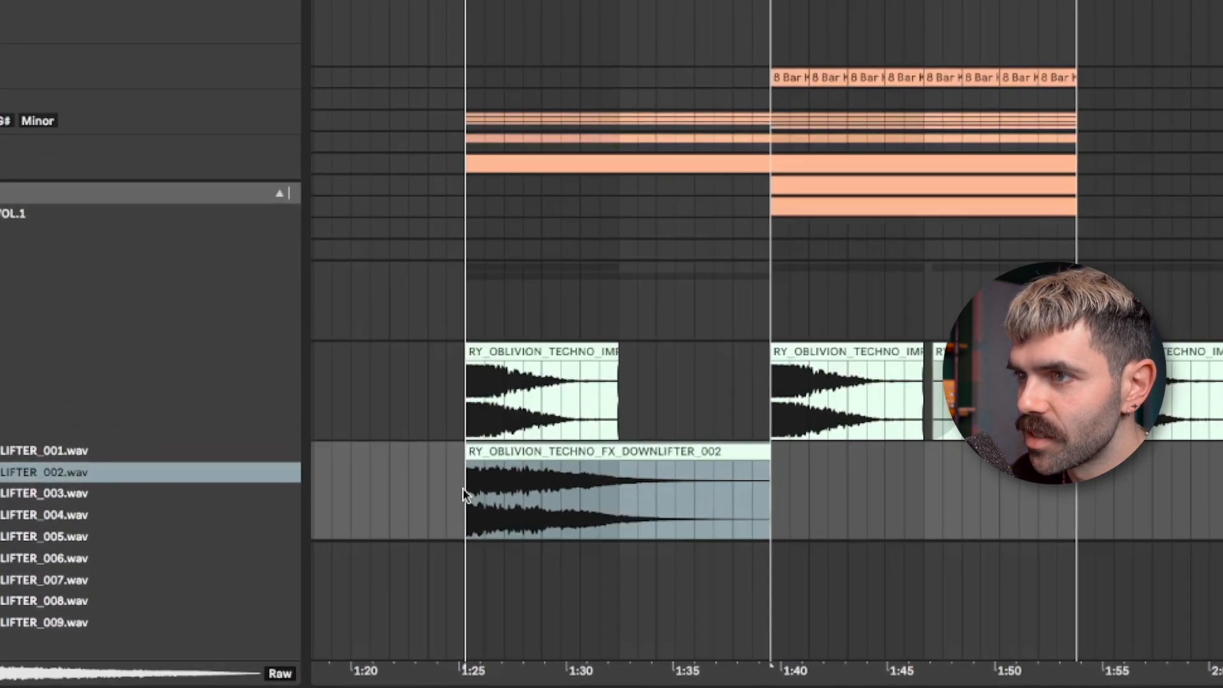
- Play back the downlifter from bar 49 and set the downlifter track's volume to -8 dB
left_click(480, 418)
key("space")
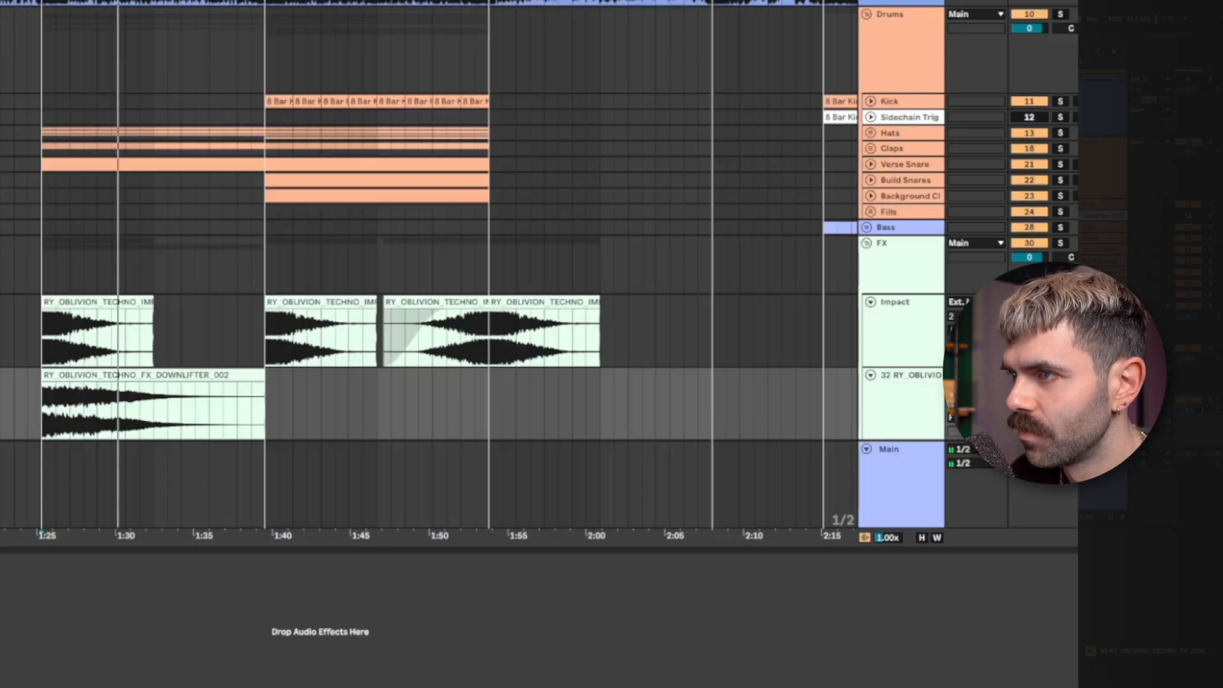
left_click_drag(726, 351, 666, 358)
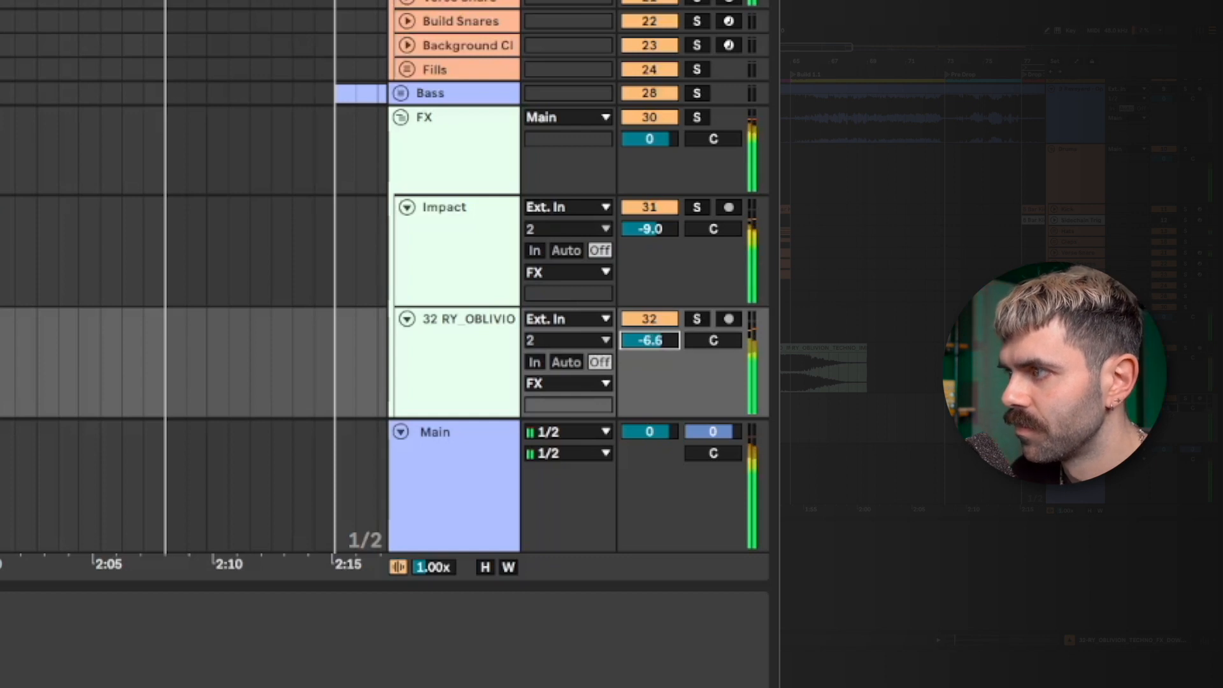
mouse_move(663, 349)
left_mouse_down()
mouse_move(663, 366)
mouse_move(649, 342)
left_mouse_up()
type("-8")
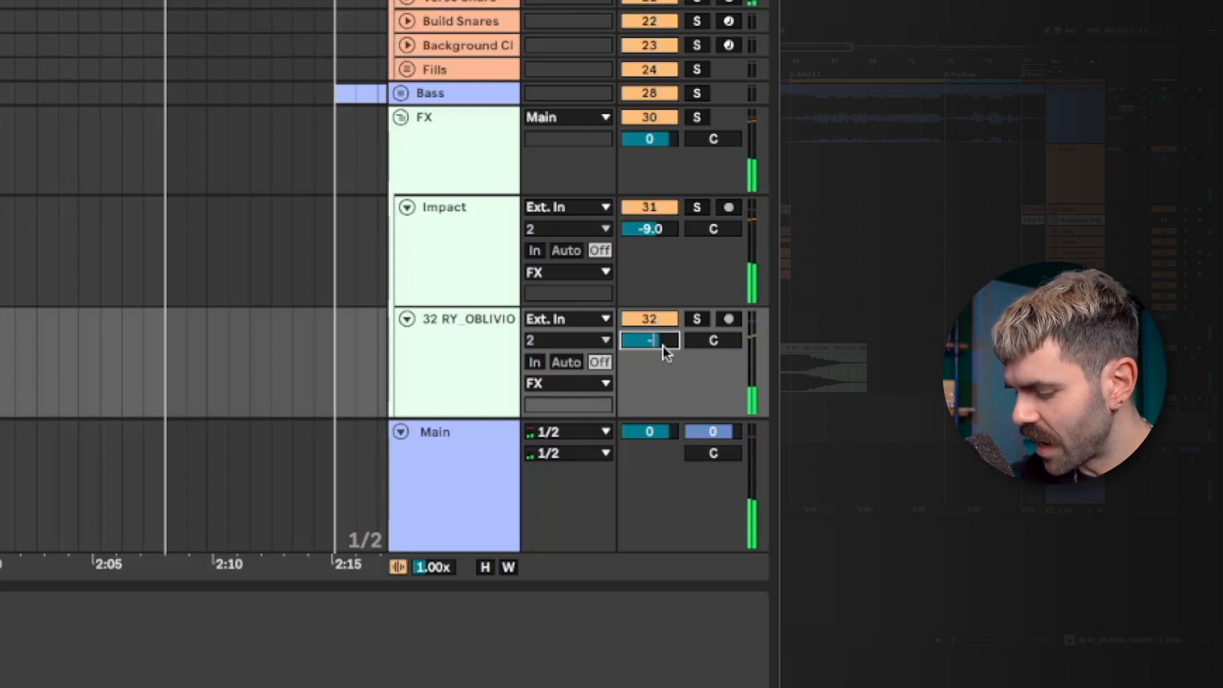
key("Return")
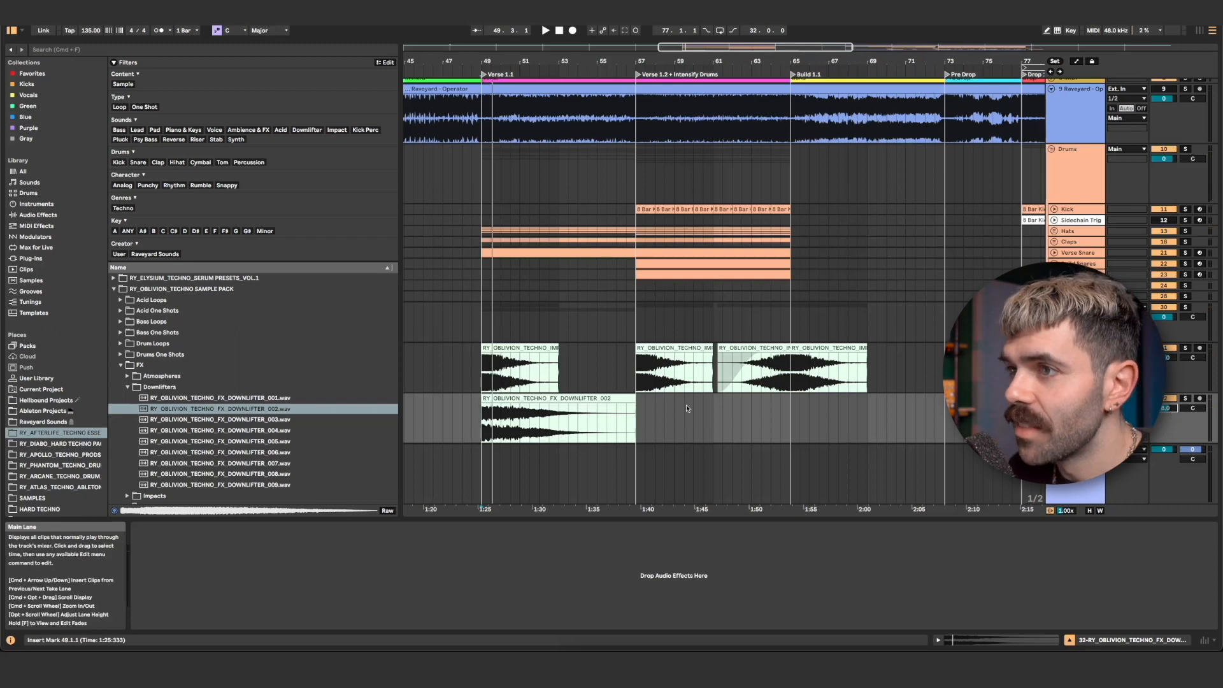
- Copy the downlifter clip so a second one starts at bar 65, the Build section
left_click_drag(525, 412, 802, 427)
left_click_drag(638, 428, 801, 409)
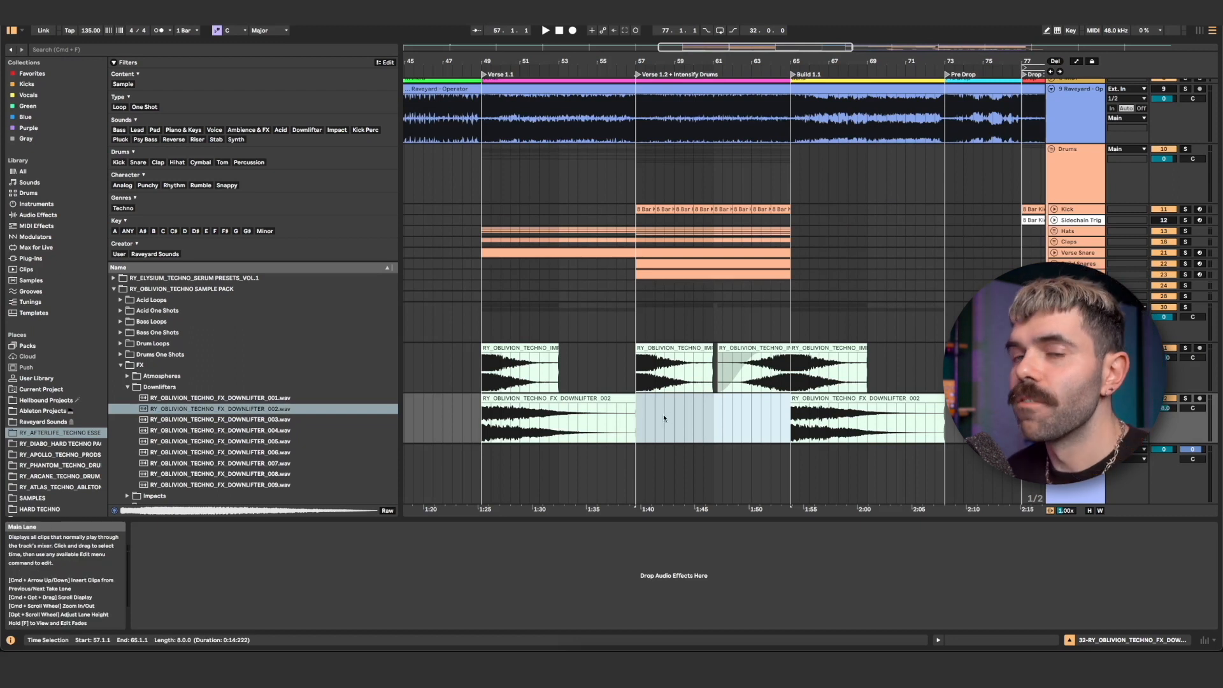
left_click(1077, 348)
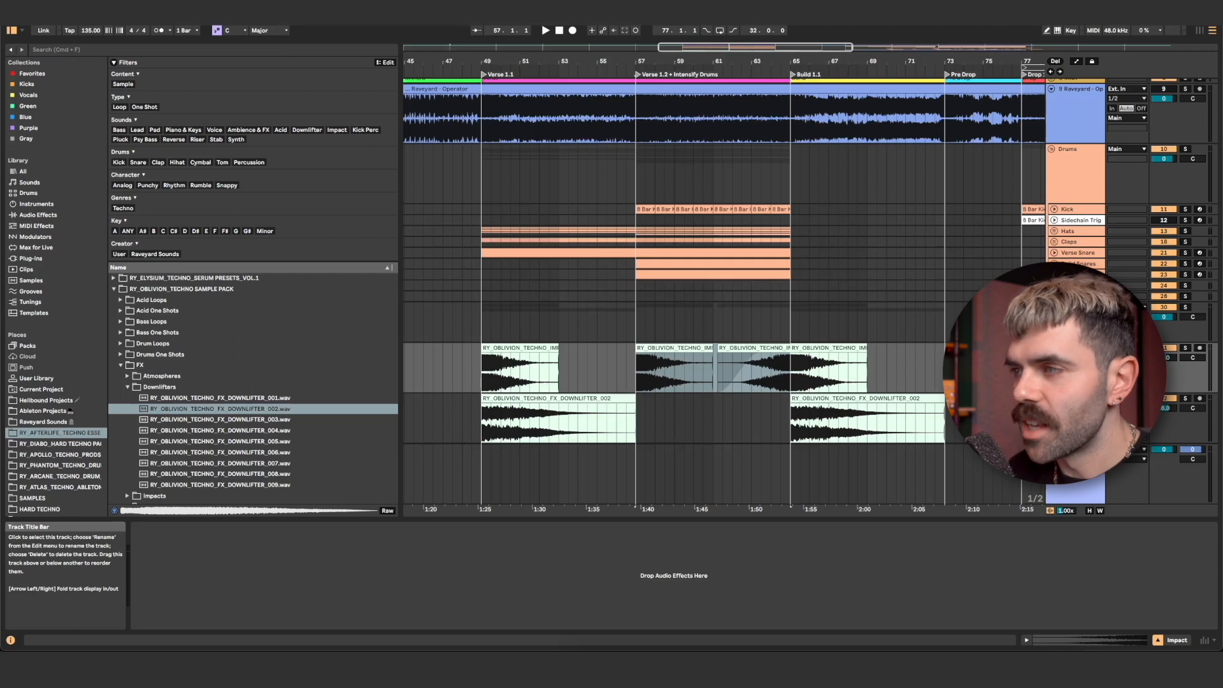
- Insert a new MIDI track and load Serum onto it by searching the browser for serum
key("super+shift+t")
key("super+f")
type("serum")
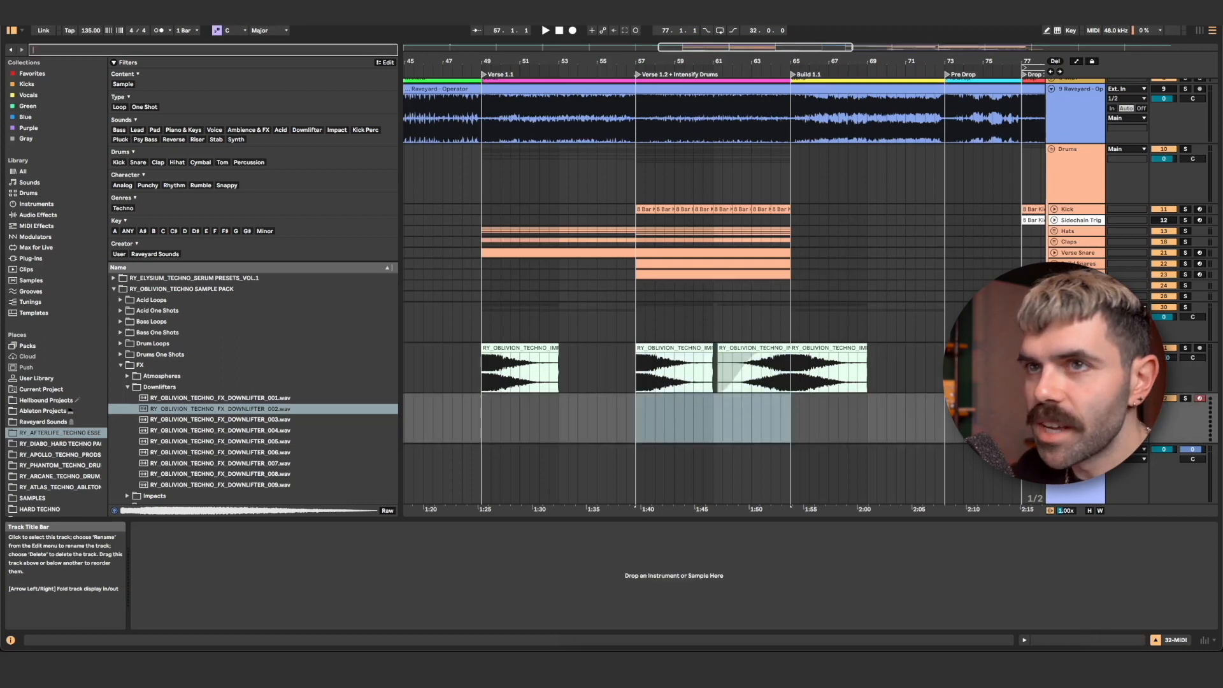
double_click(153, 303)
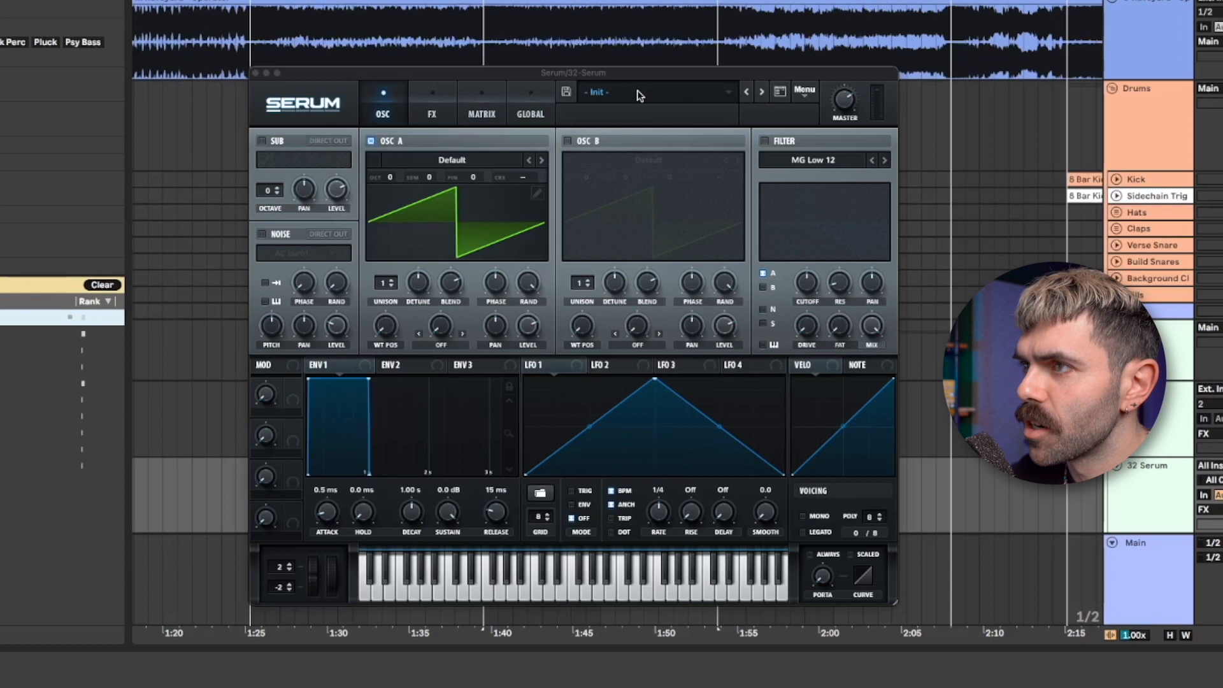
- Load the Serum preset FX - Rise And Fall from the Raveyard preset folder and close the plugin window
left_click(639, 95)
mouse_move(618, 253)
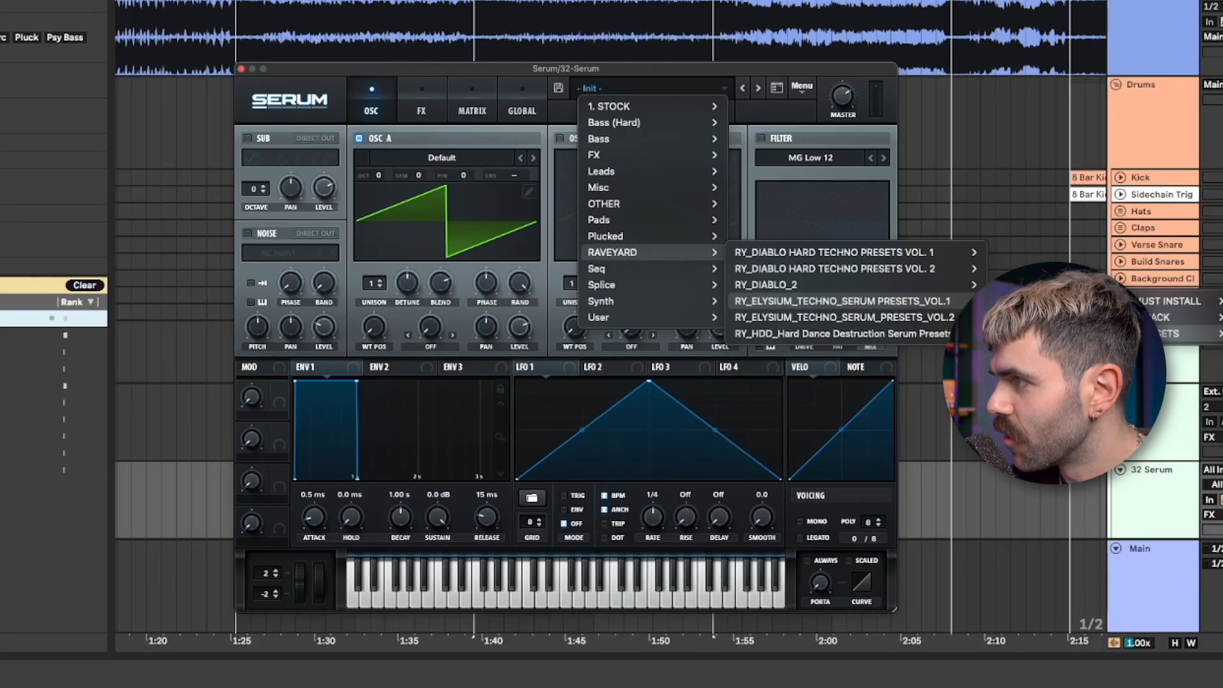
left_click(1217, 333)
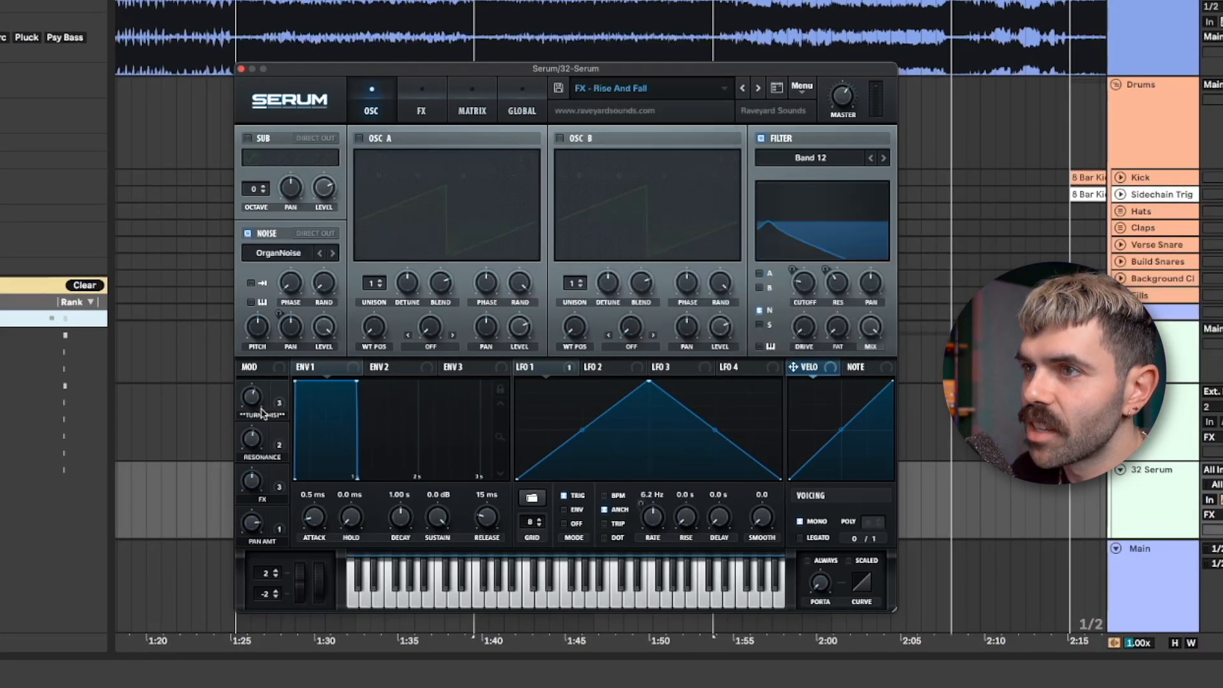
mouse_move(258, 398)
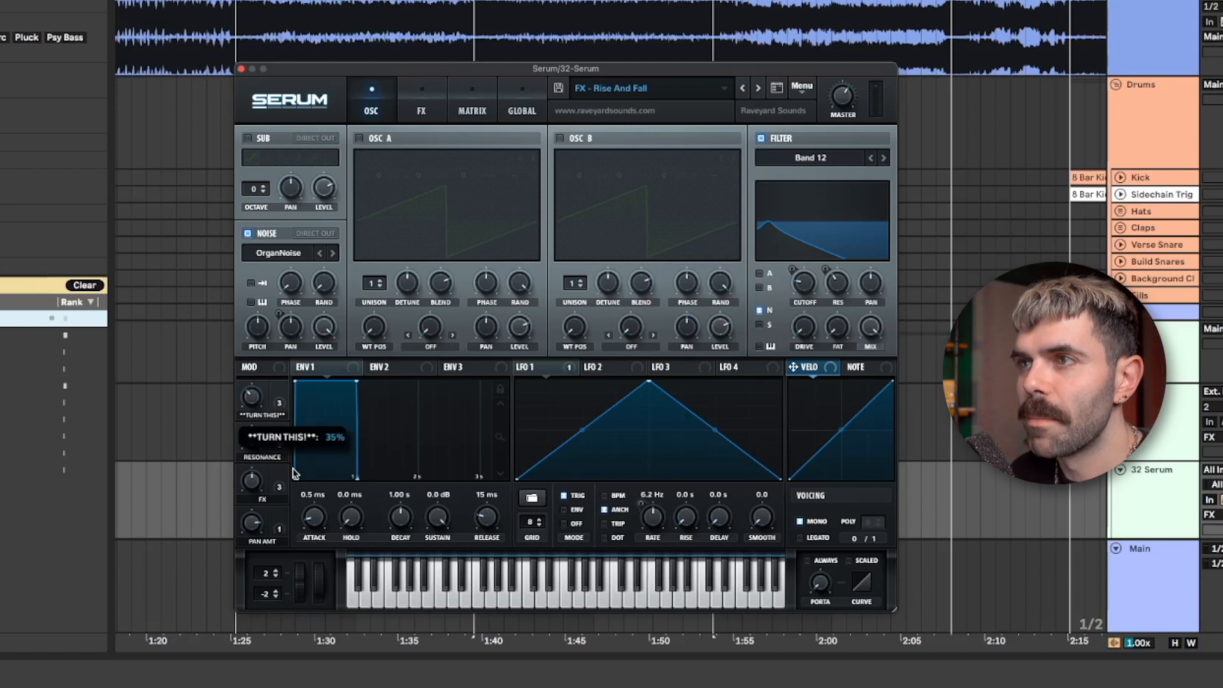
left_click(241, 69)
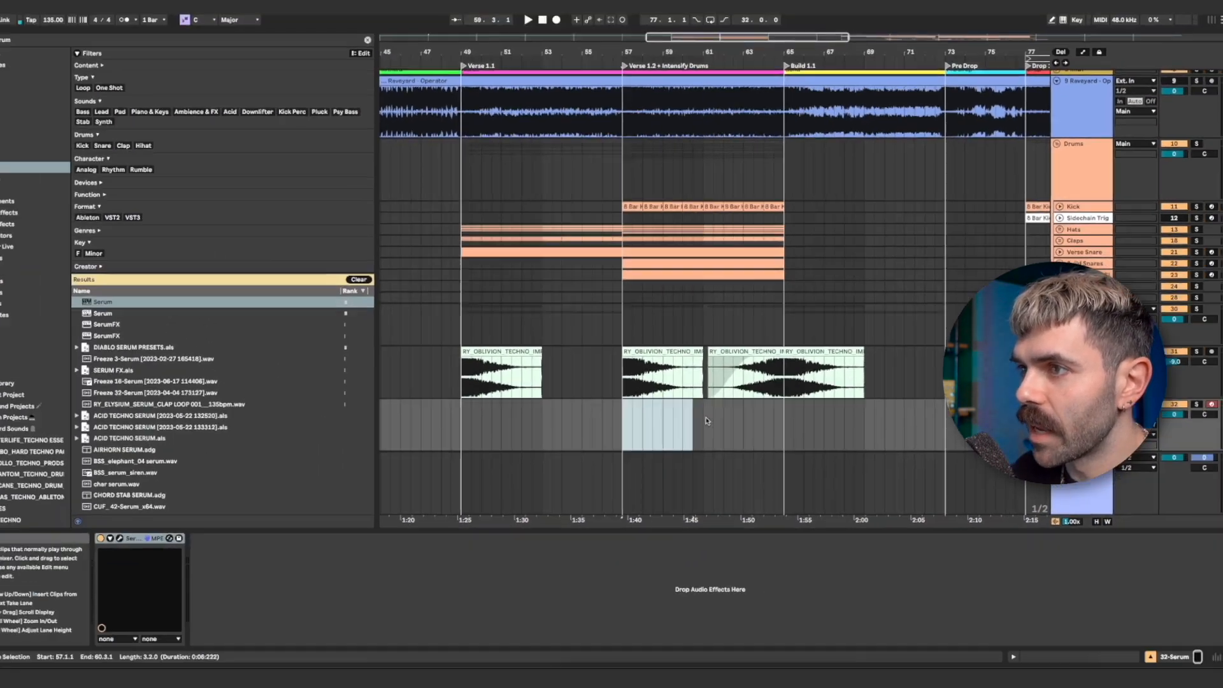
- Create a MIDI clip spanning bars 57 to 65 on the Serum track with one C3 note lasting the whole clip
left_click_drag(706, 421, 776, 420)
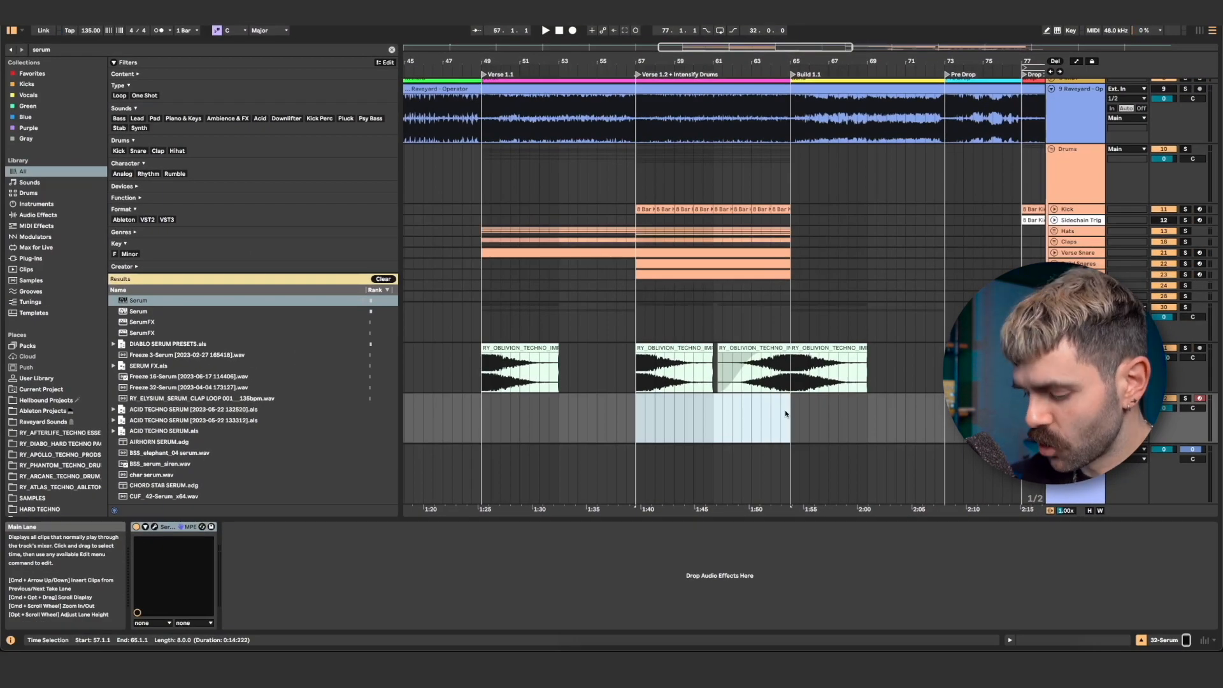
key("super+shift+m")
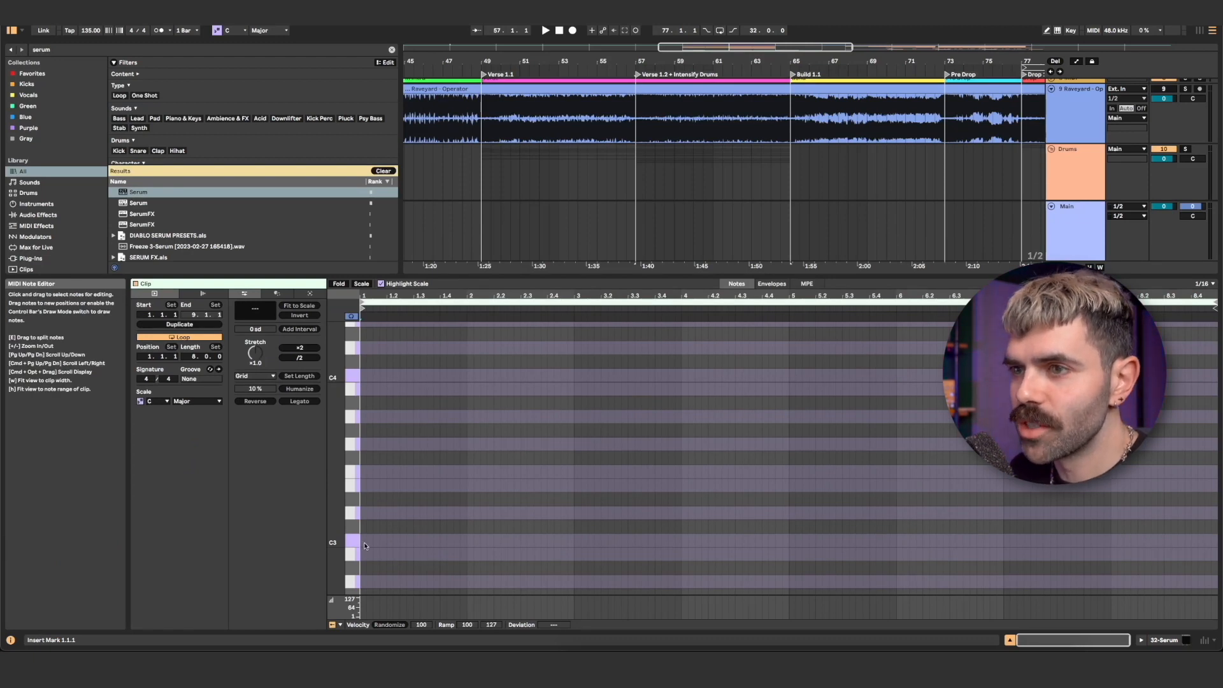
double_click(364, 542)
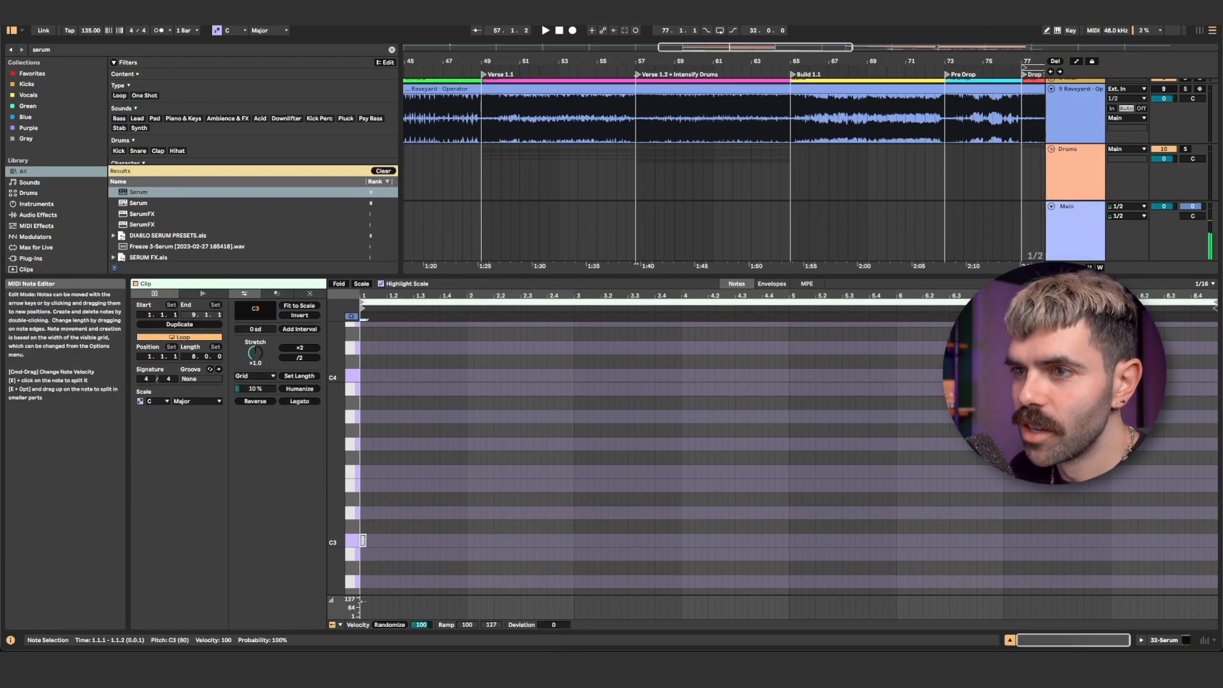
left_click(300, 401)
key("shift+Tab")
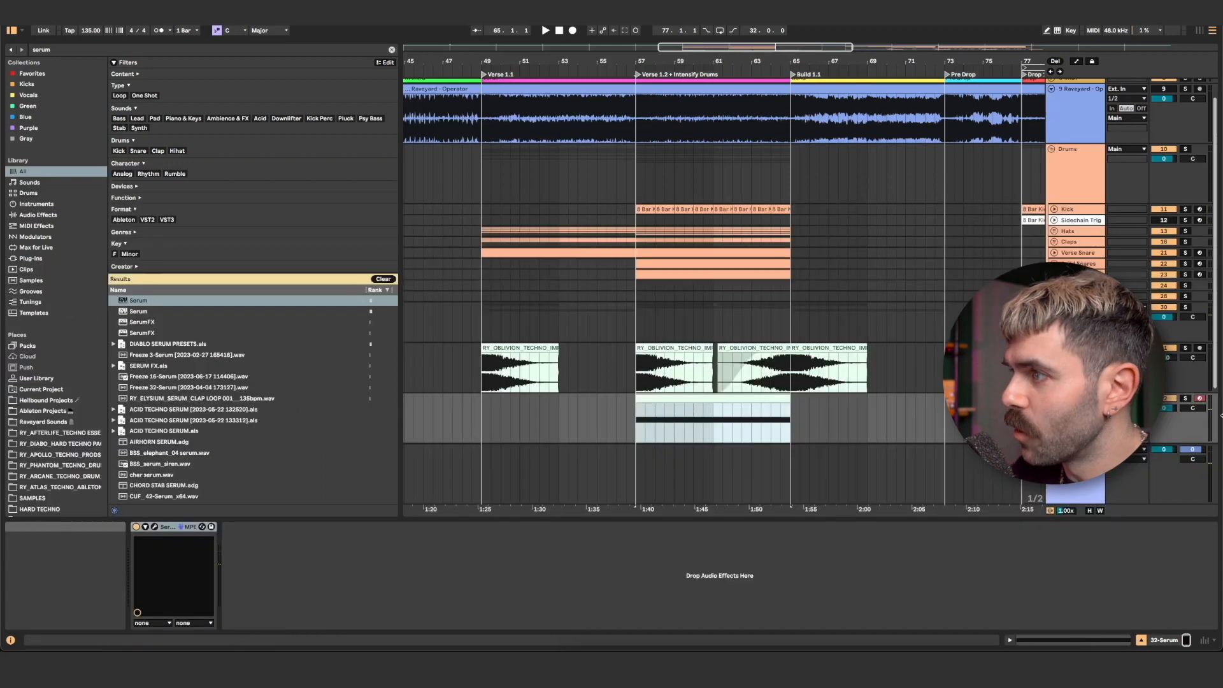
- Solo the Serum track, play it and try out the TURN THIS macro in Serum
left_click(1185, 398)
key("space")
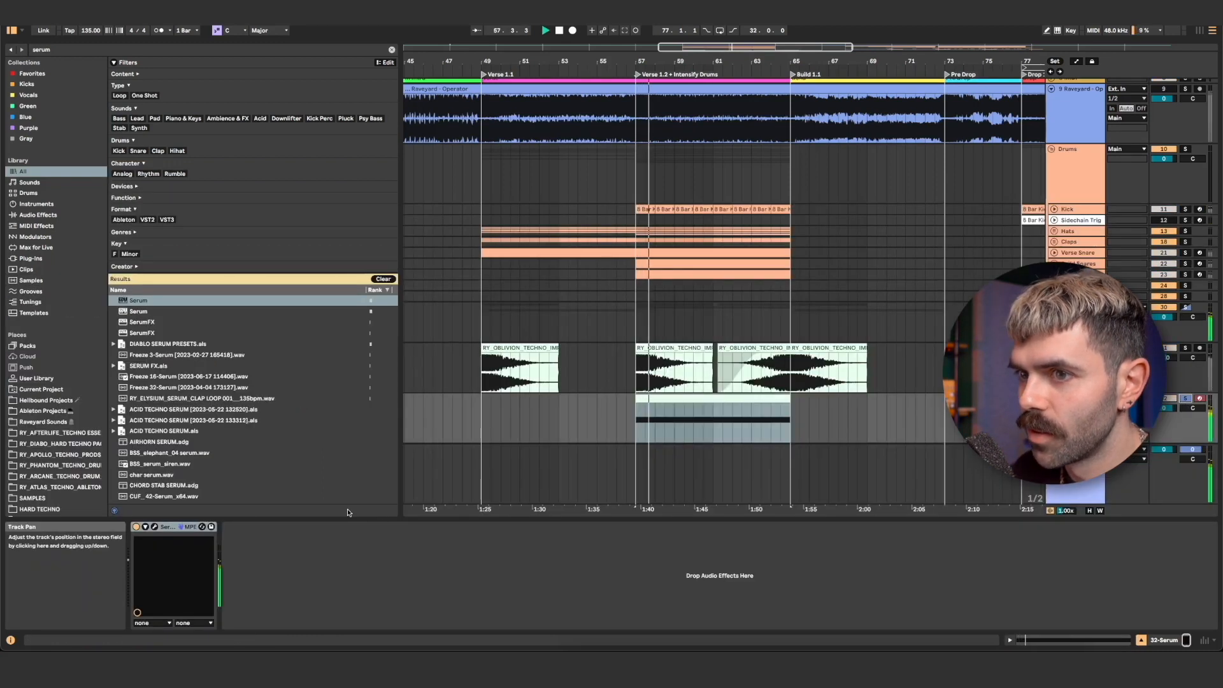
left_click(154, 528)
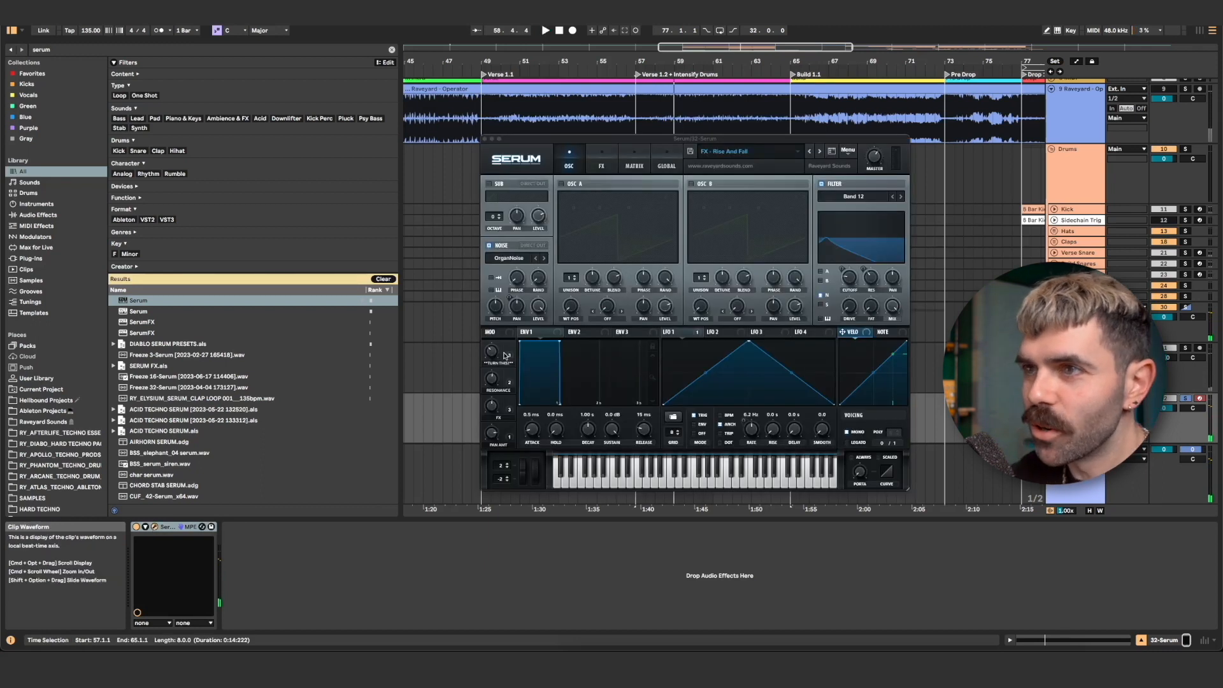
left_click_drag(495, 352, 526, 361)
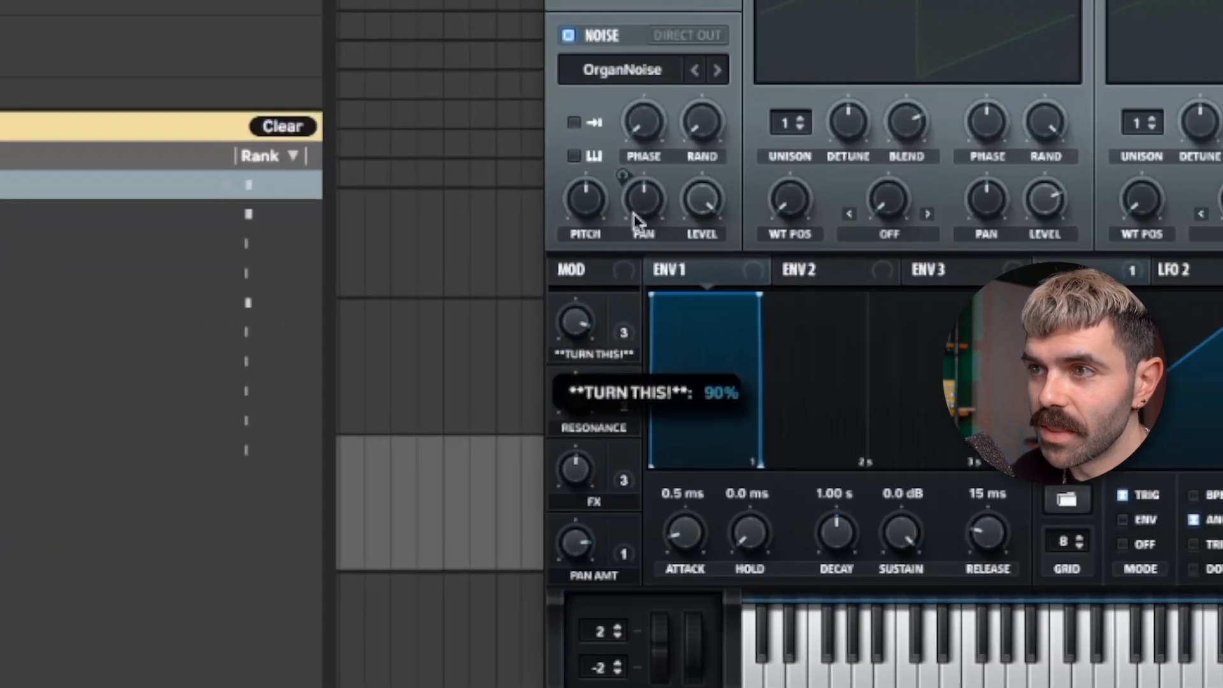
left_click_drag(605, 353, 600, 383)
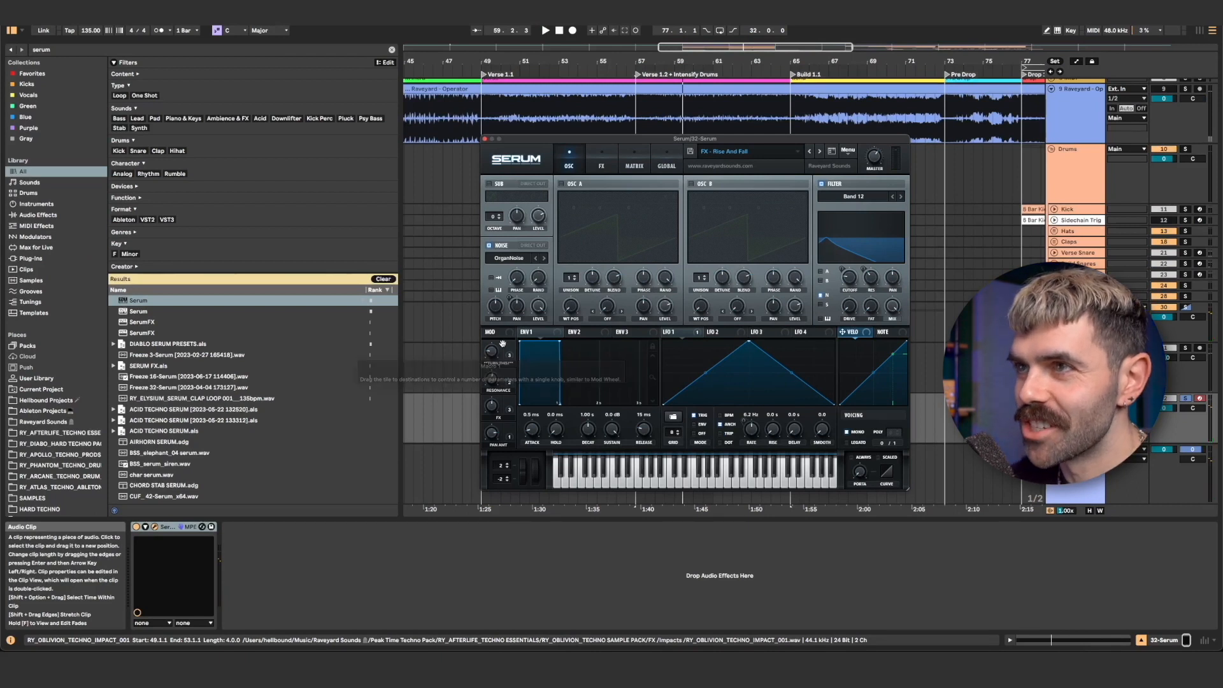
- Automate the TURN THIS macro over bars 57 to 65 so it dips in the middle and rises again toward bar 65
left_click(655, 394)
left_click_drag(637, 435, 577, 489)
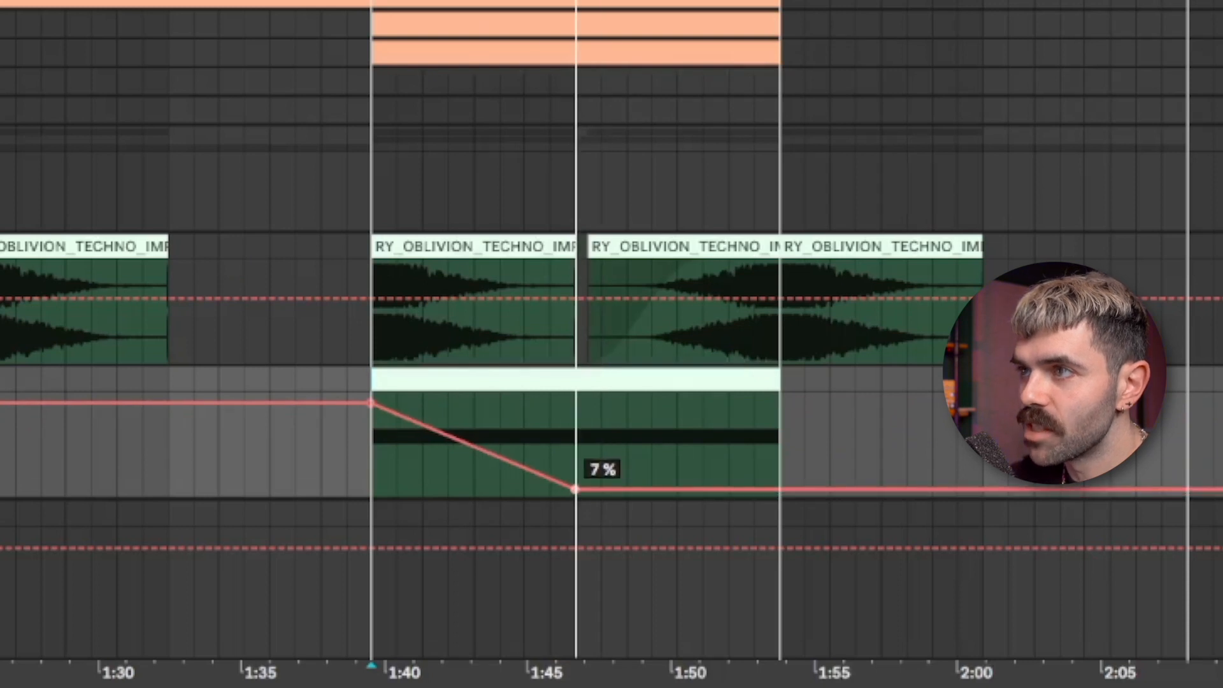
scroll(637, 446, "down", 3)
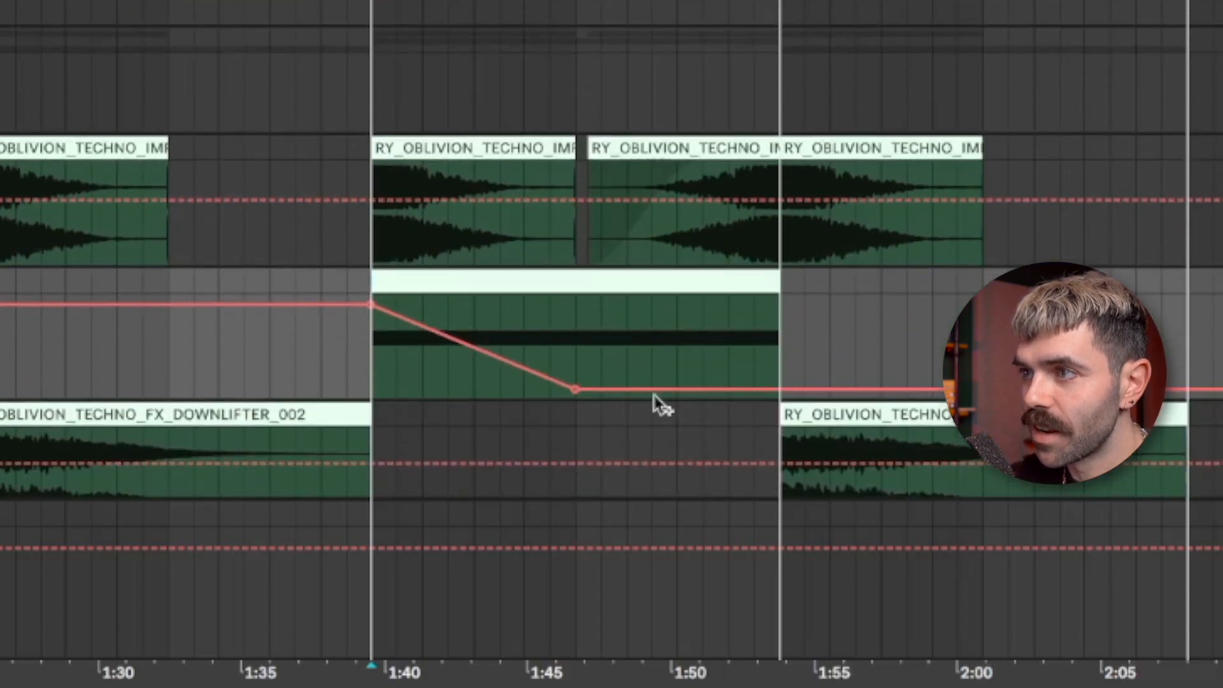
left_click_drag(829, 389, 779, 361)
left_click_drag(371, 305, 371, 295)
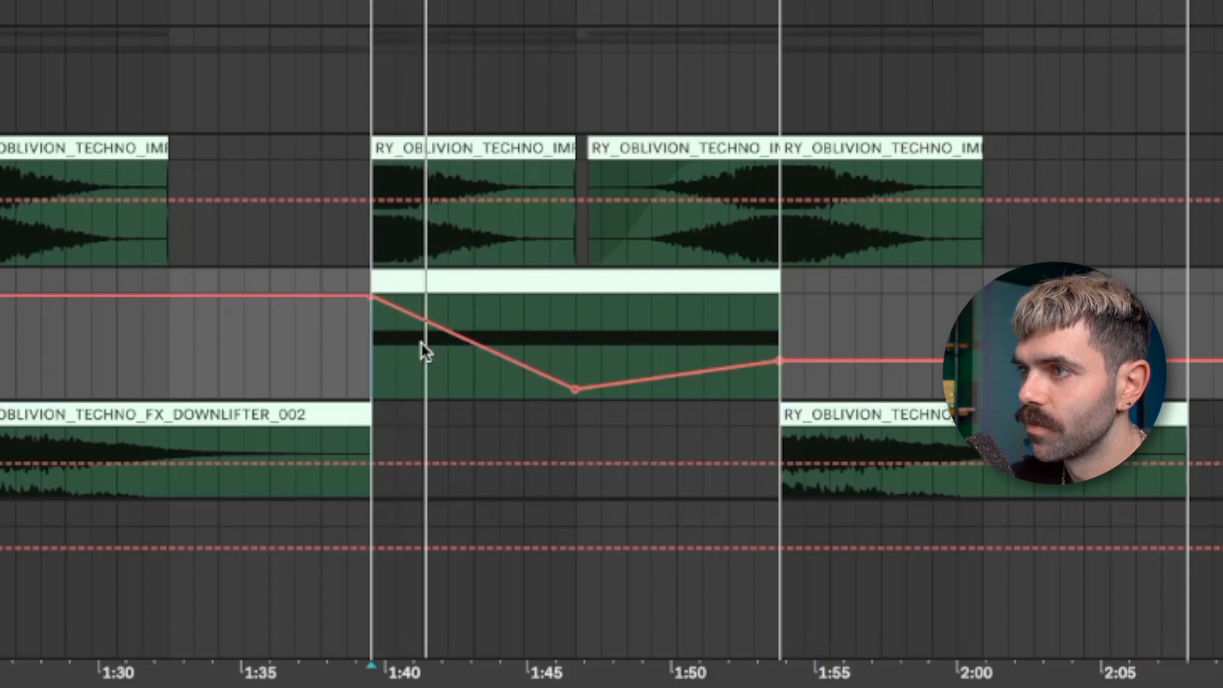
left_click_drag(773, 361, 774, 320)
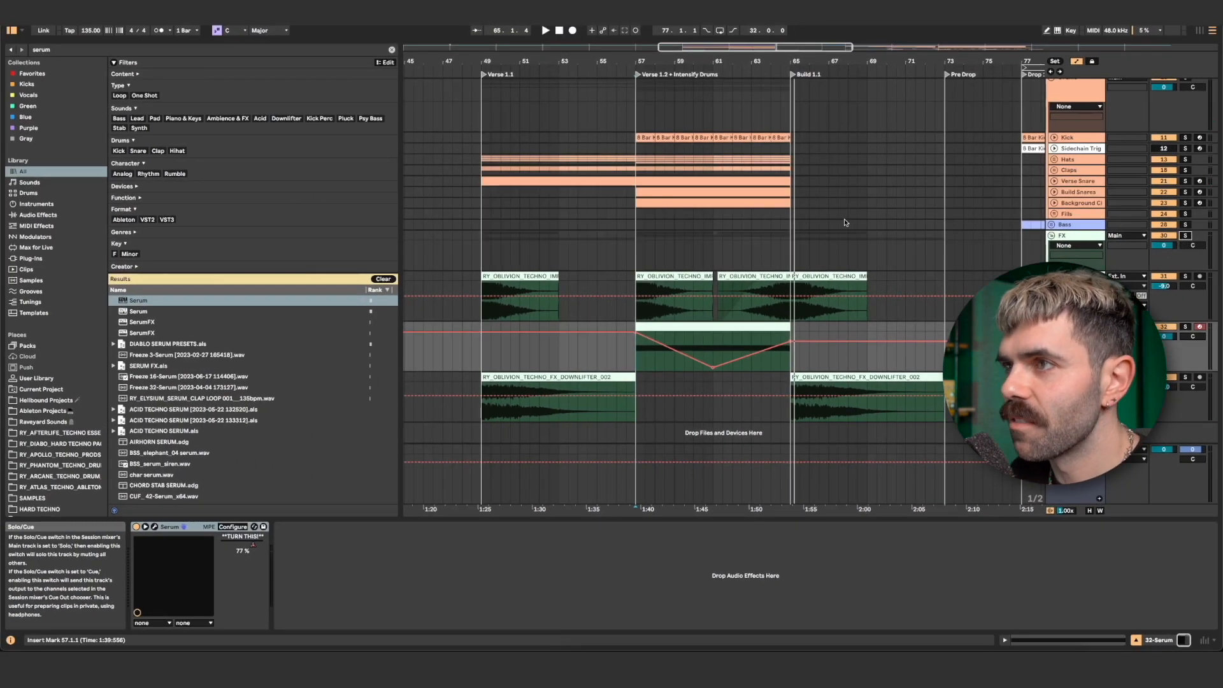
left_click(664, 249)
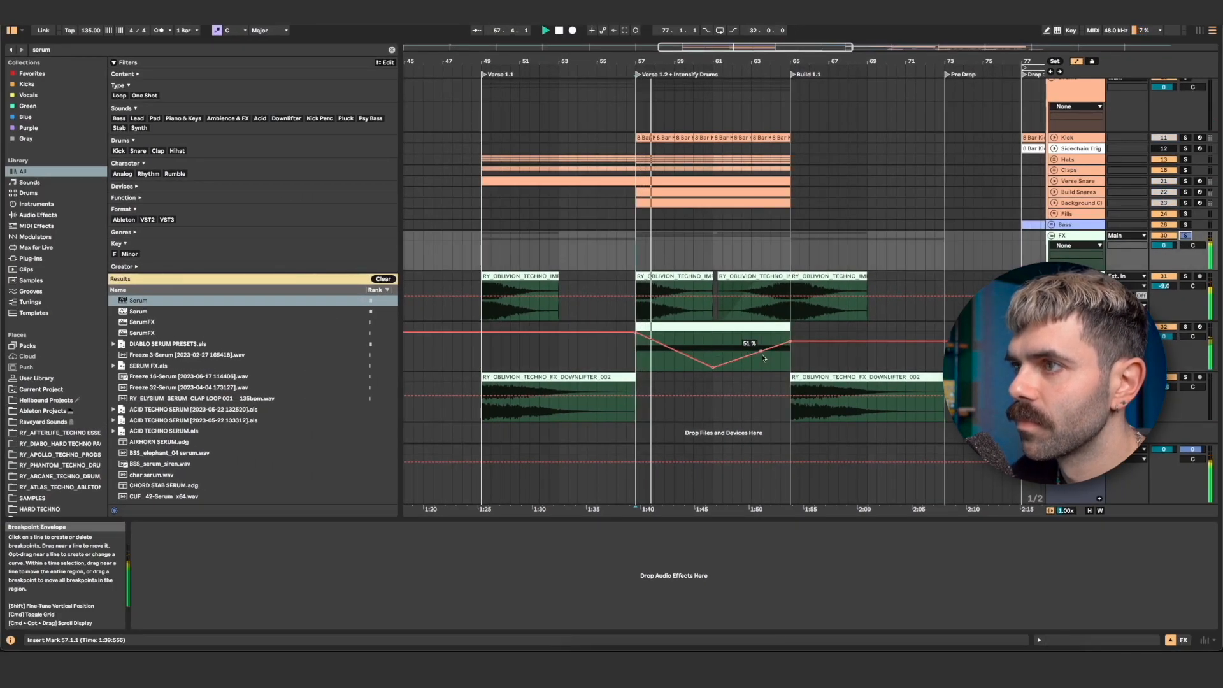
left_click(796, 350)
left_click_drag(790, 340, 791, 343)
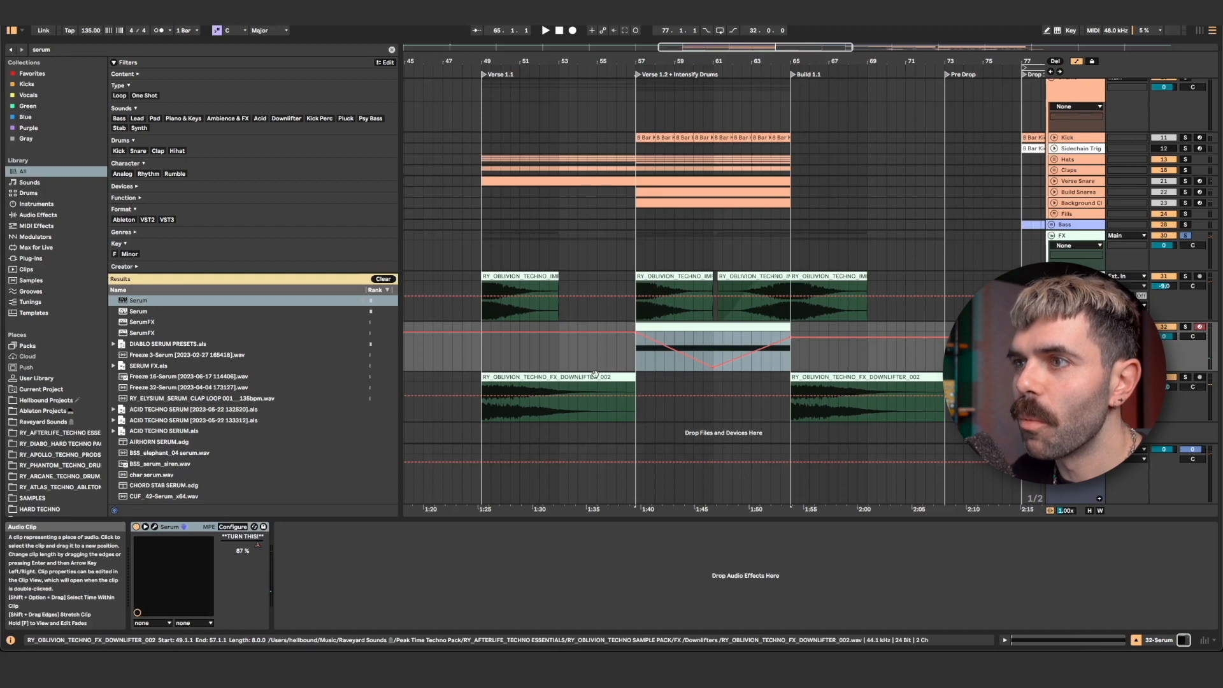
- Unfold the Fills group, copy Crash clips to lead into bars 49 and 57, then fold the group again
left_click(595, 376)
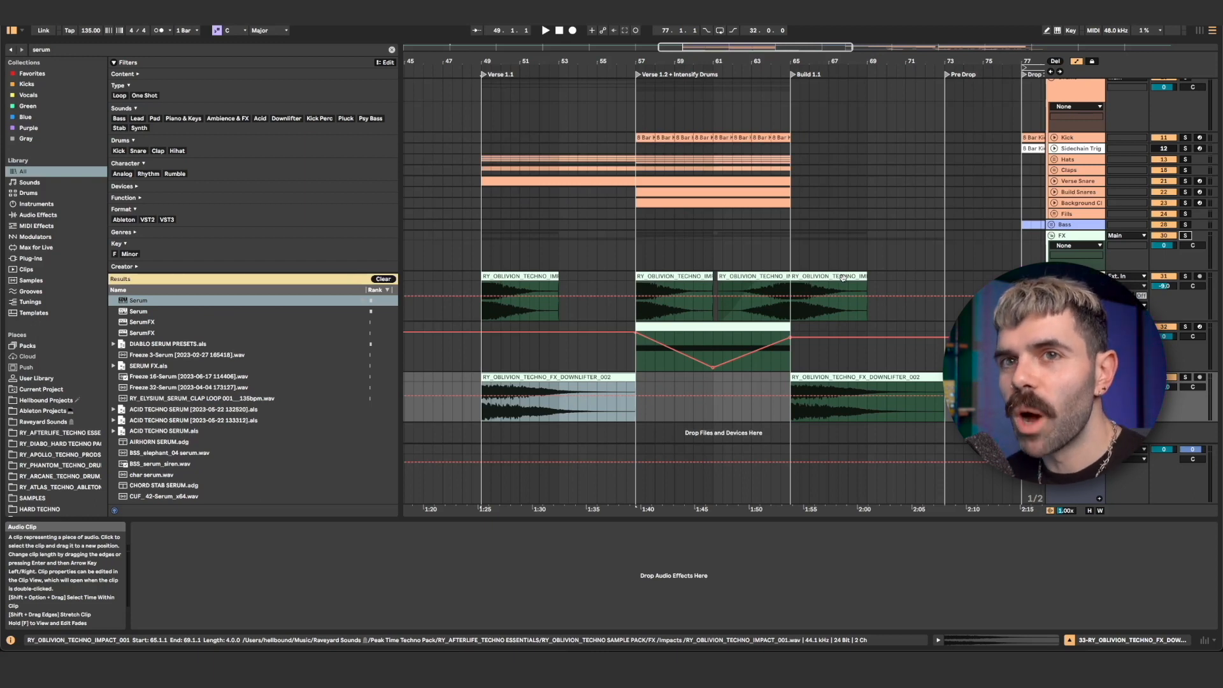
scroll(843, 277, "right", 5)
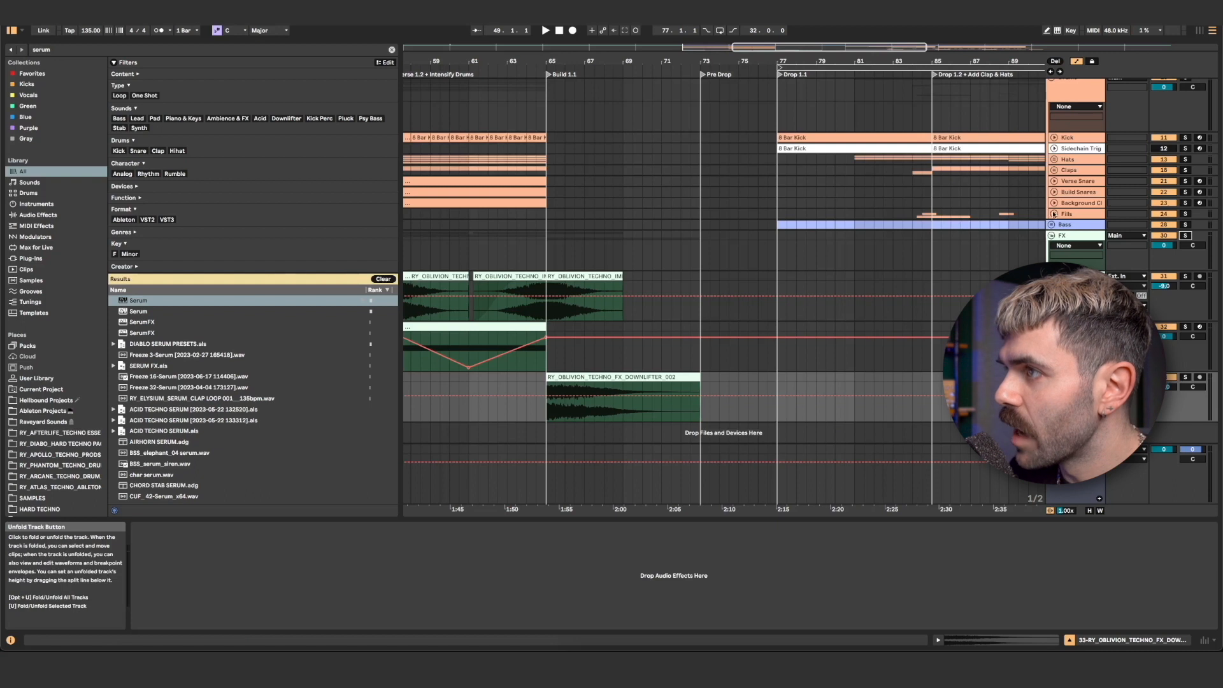
left_click(1054, 214)
left_click_drag(939, 355, 476, 356)
scroll(490, 350, "left", 10)
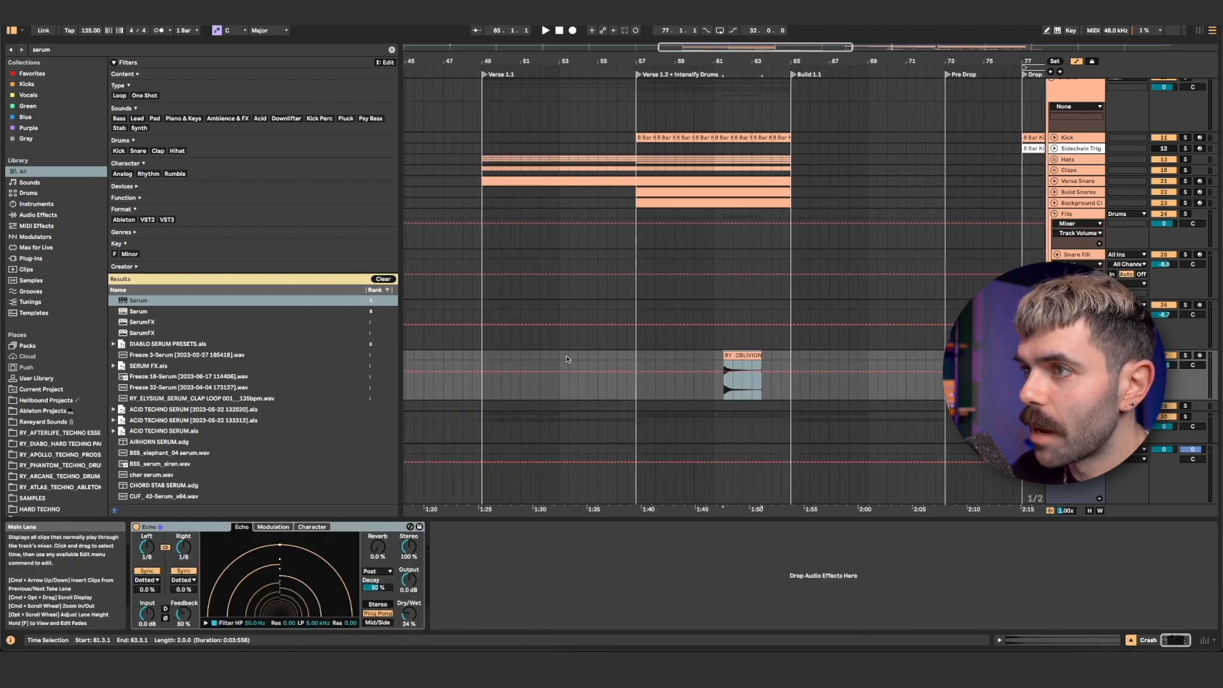
mouse_move(744, 355)
left_mouse_down()
mouse_move(499, 358)
mouse_move(898, 331)
left_mouse_up()
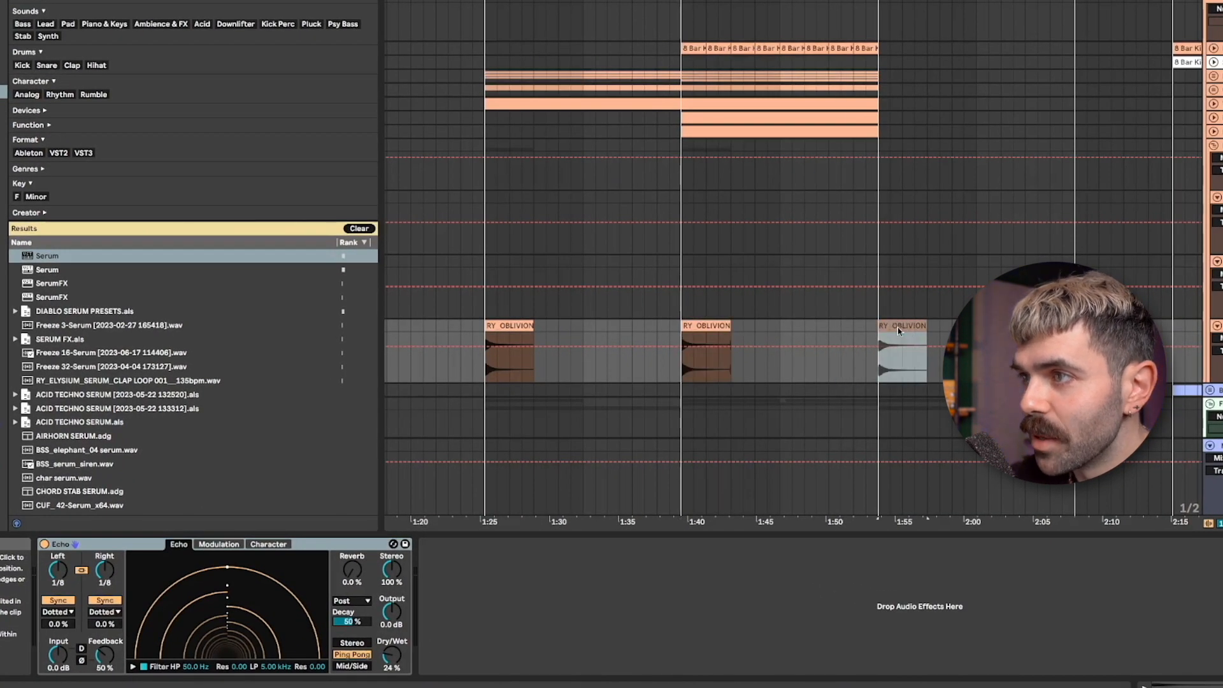
scroll(897, 332, "right", 12)
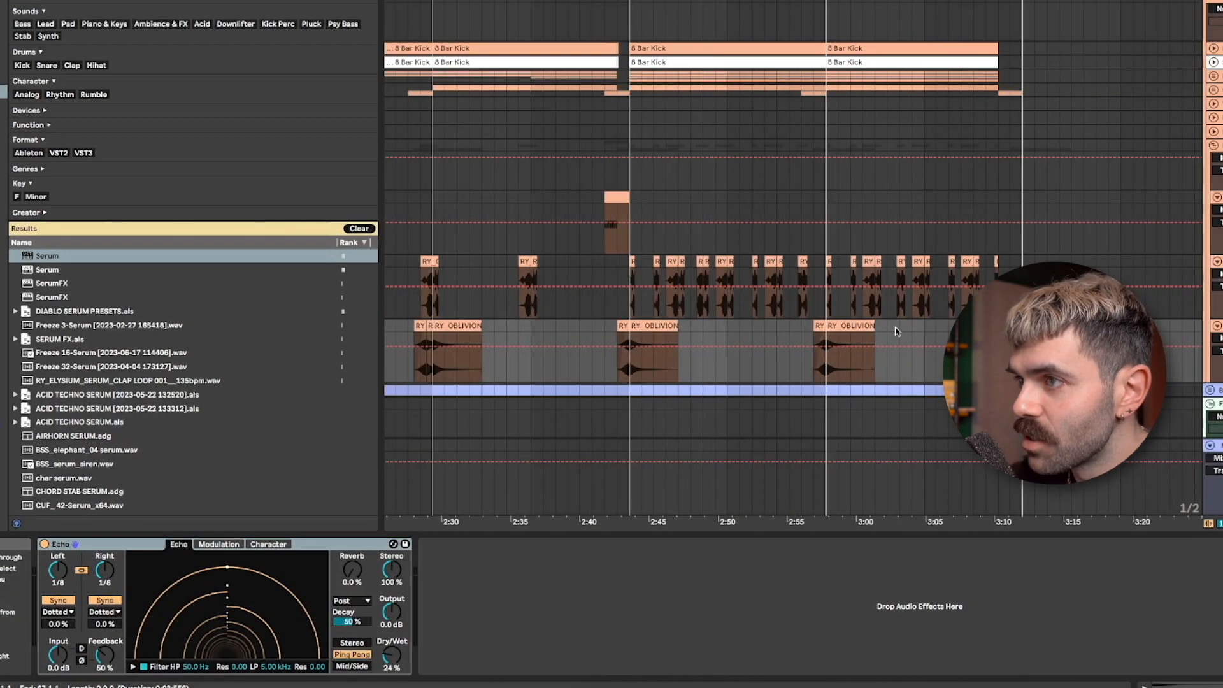
scroll(818, 326, "left", 15)
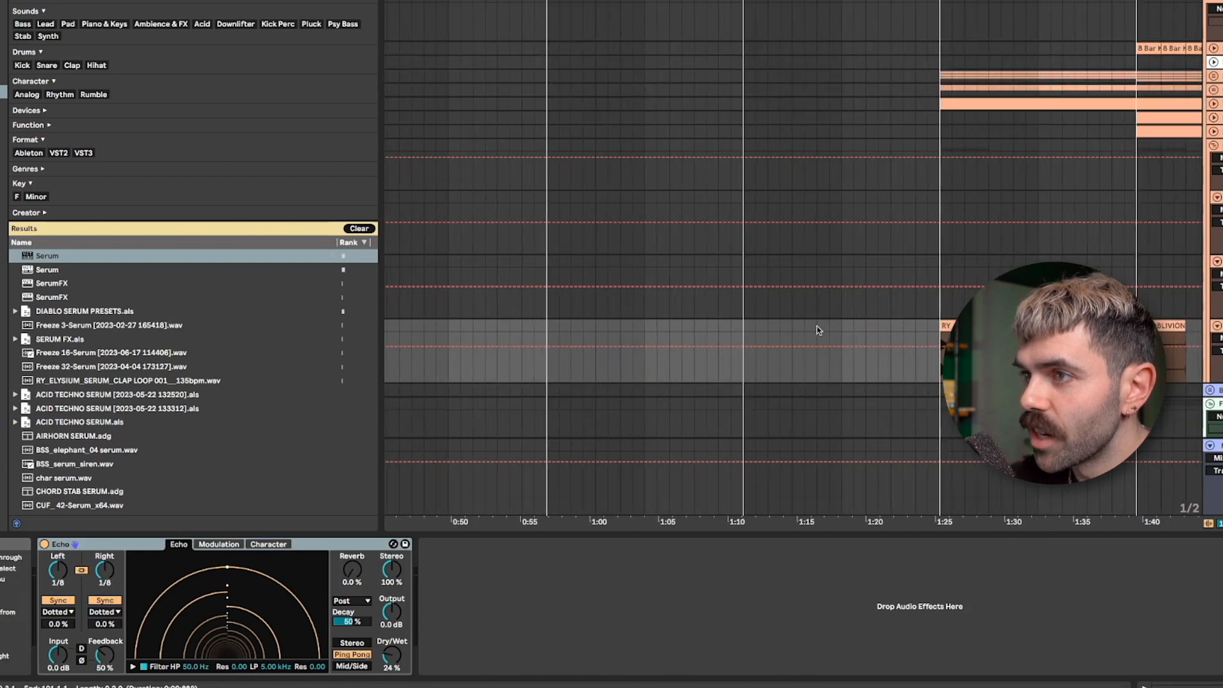
scroll(927, 327, "right", 5)
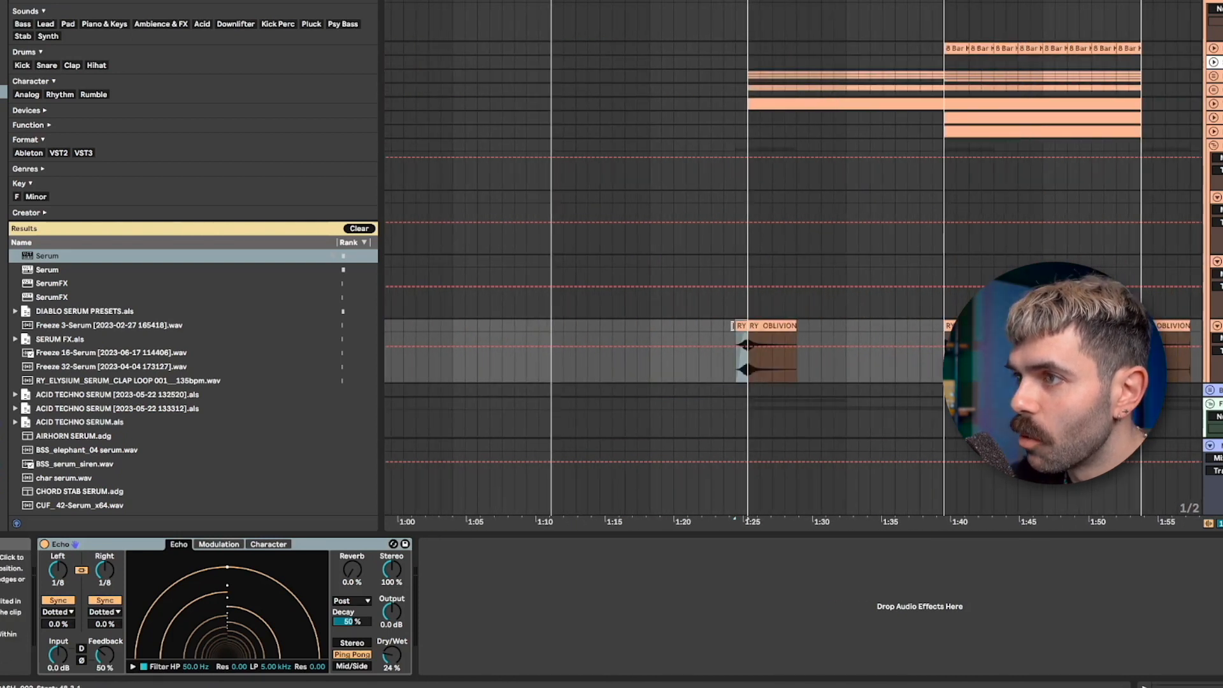
left_click_drag(733, 329, 1074, 353)
key("a")
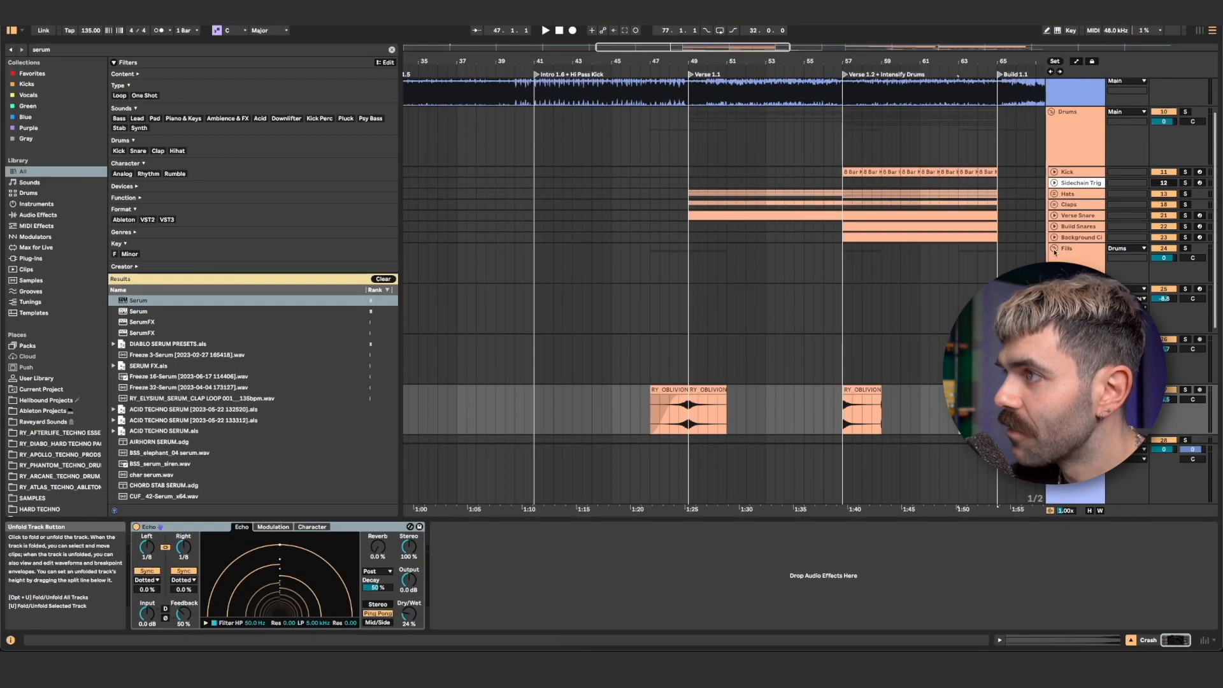
left_click(1054, 249)
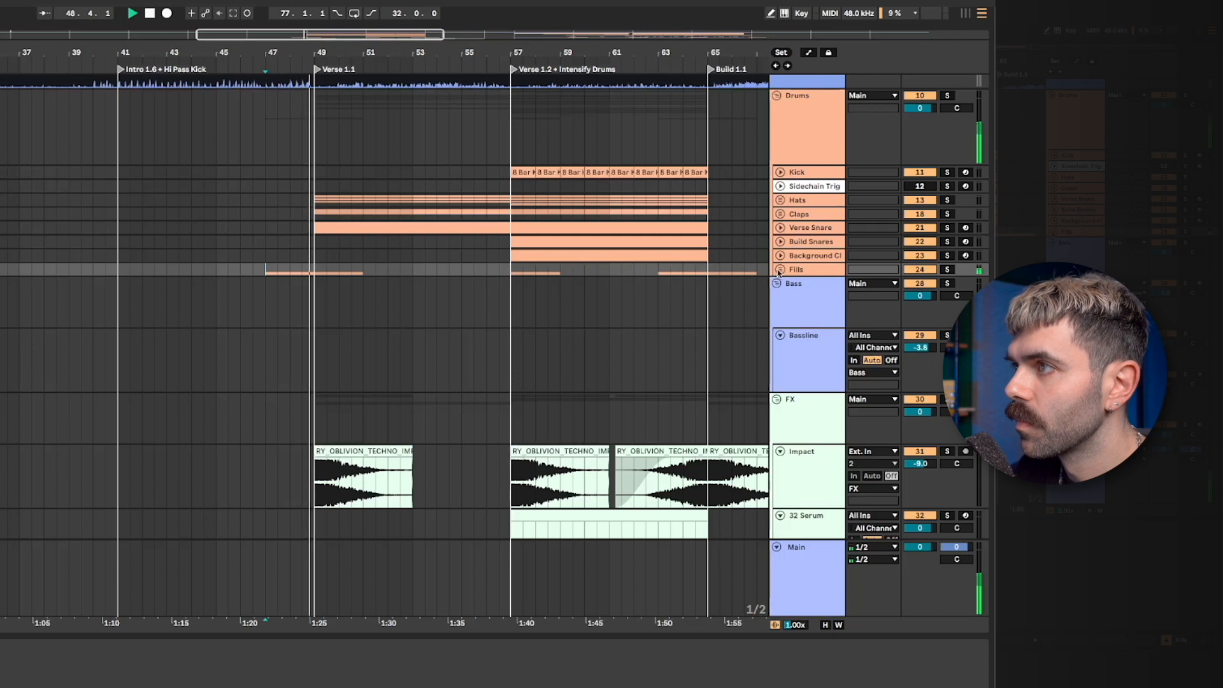
left_click(778, 271)
- Scroll through the drum, bass and FX tracks to review the arrangement around the Verse and Build sections
scroll(650, 313, "down", 4)
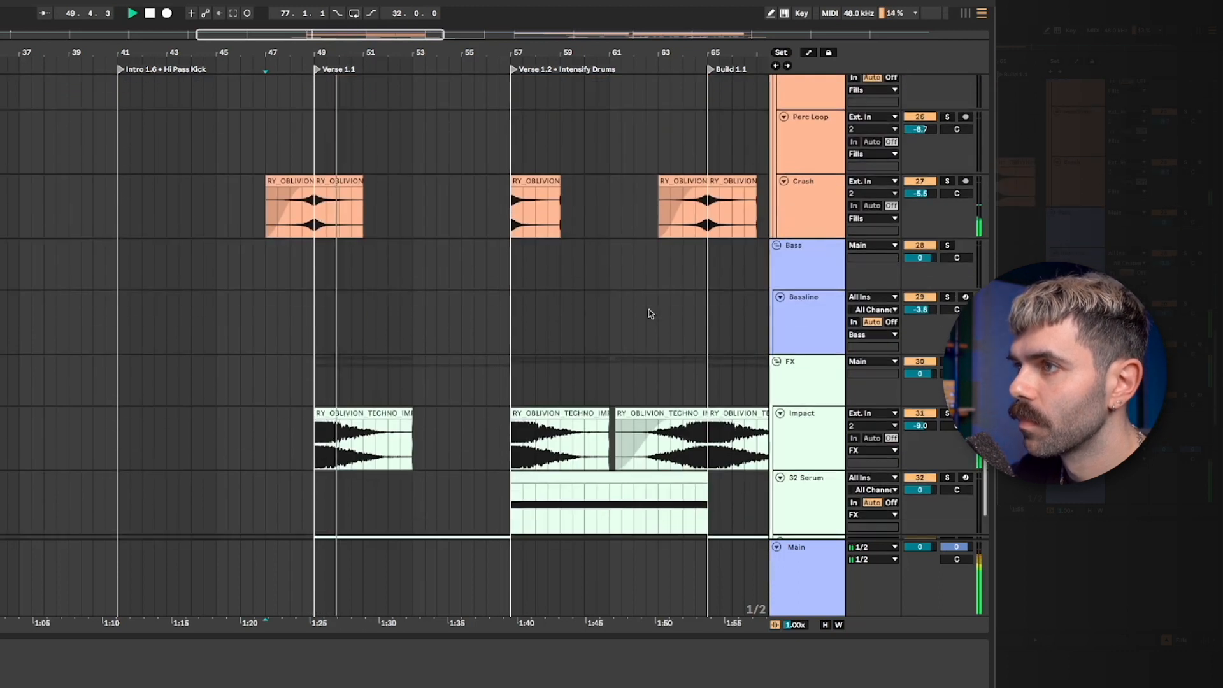
scroll(650, 314, "down", 3)
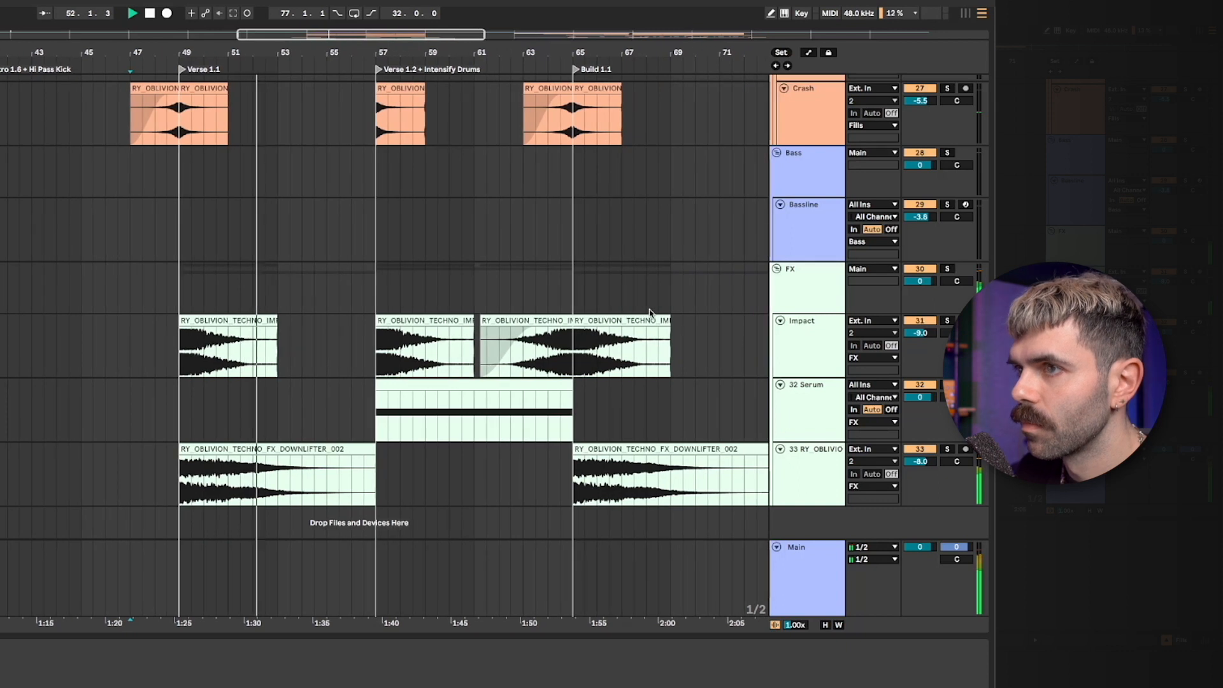
scroll(650, 314, "up", 2)
scroll(650, 313, "up", 2)
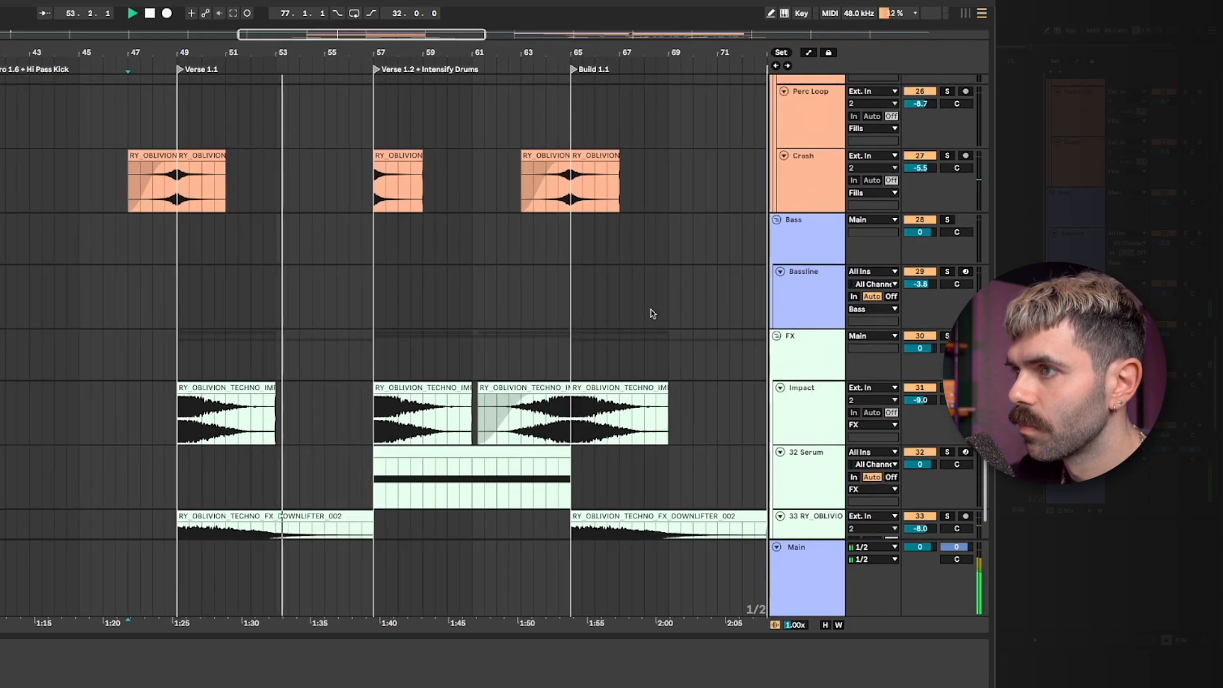
scroll(651, 314, "up", 12)
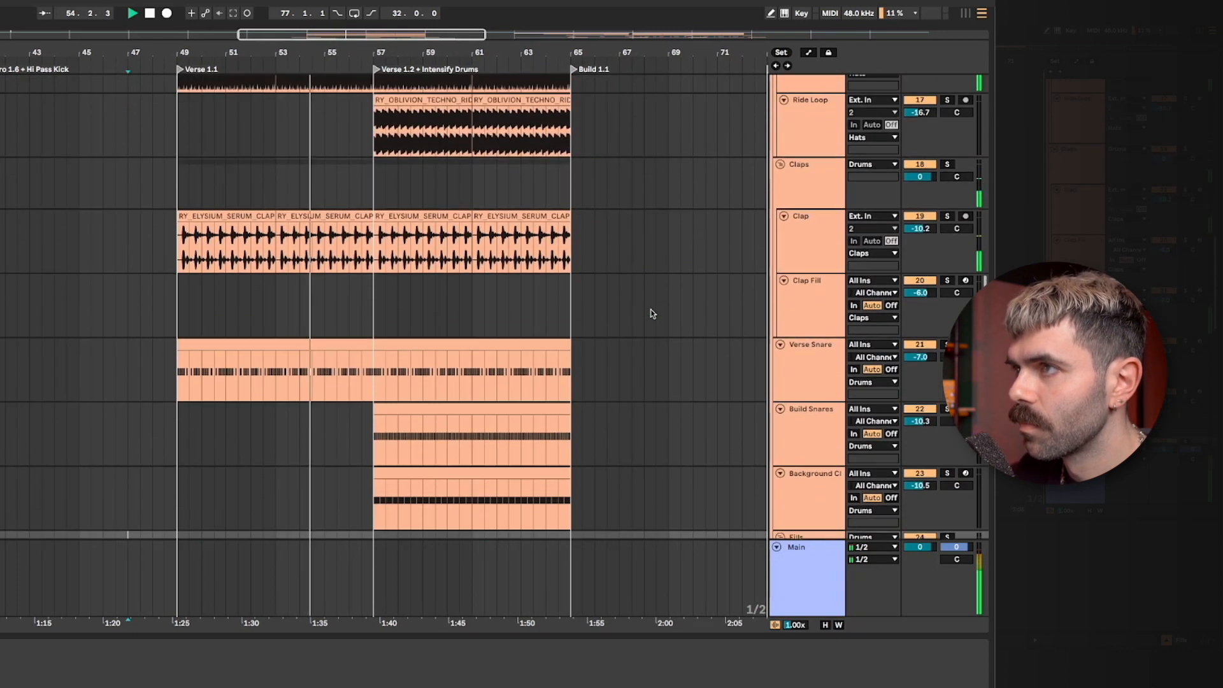
scroll(651, 313, "up", 1)
scroll(651, 313, "up", 3)
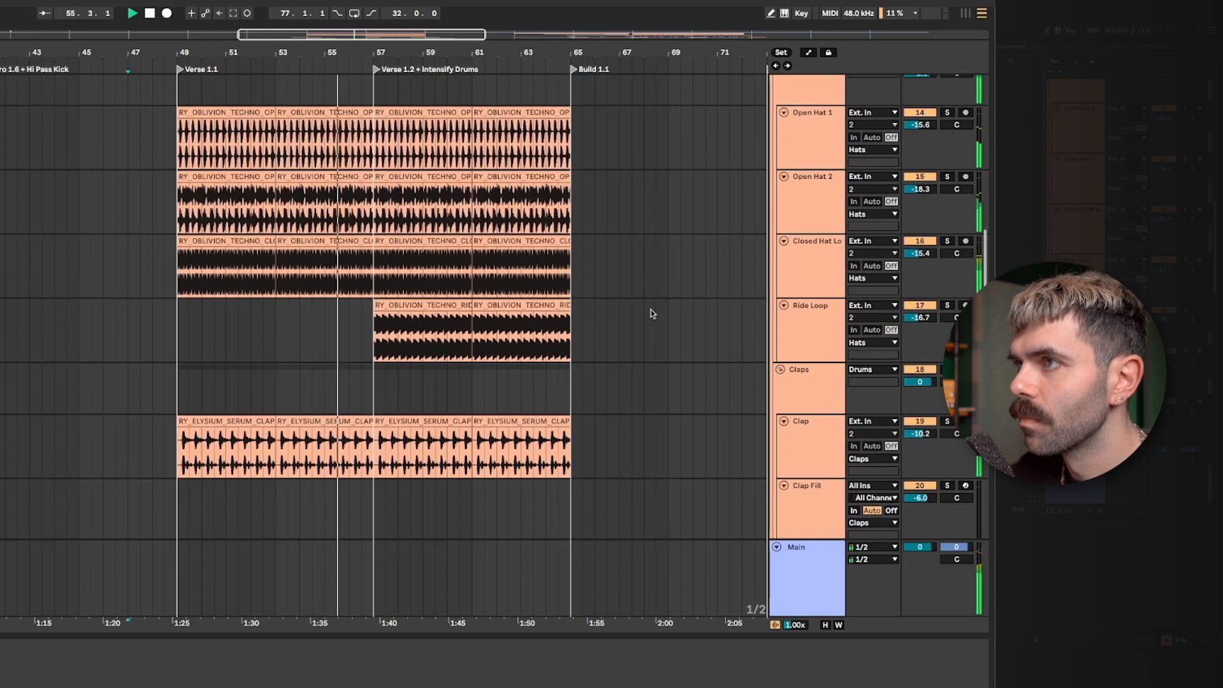
scroll(651, 314, "up", 1)
scroll(651, 313, "down", 9)
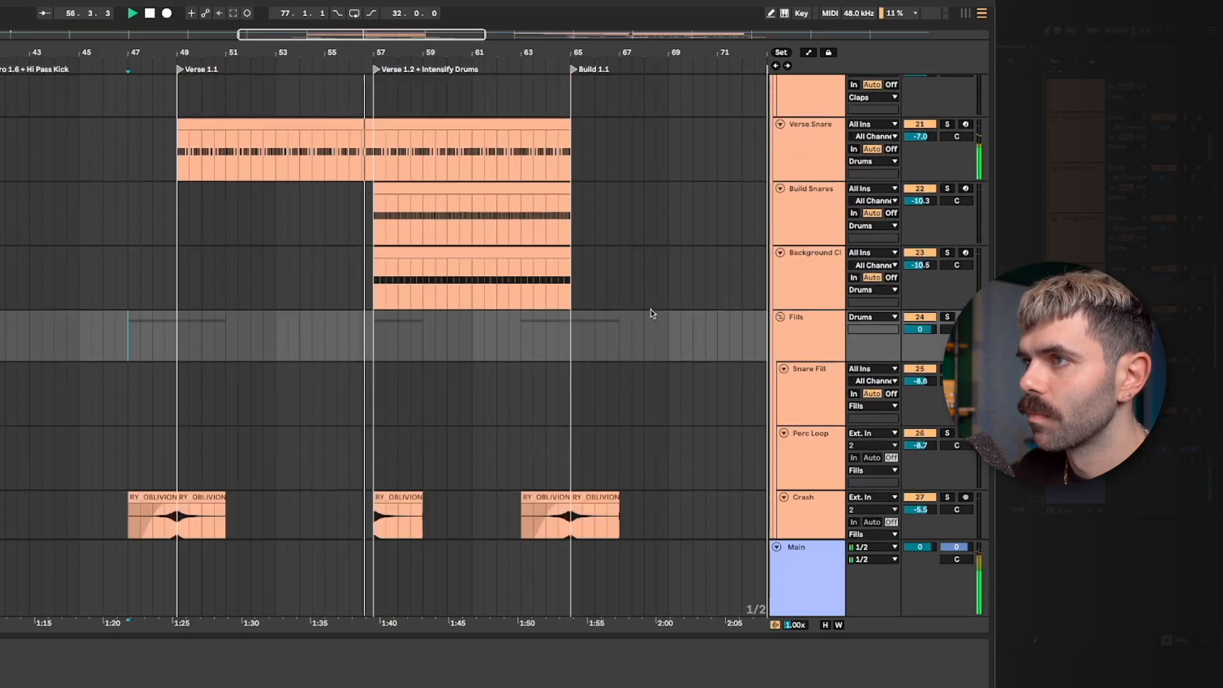
scroll(652, 314, "down", 9)
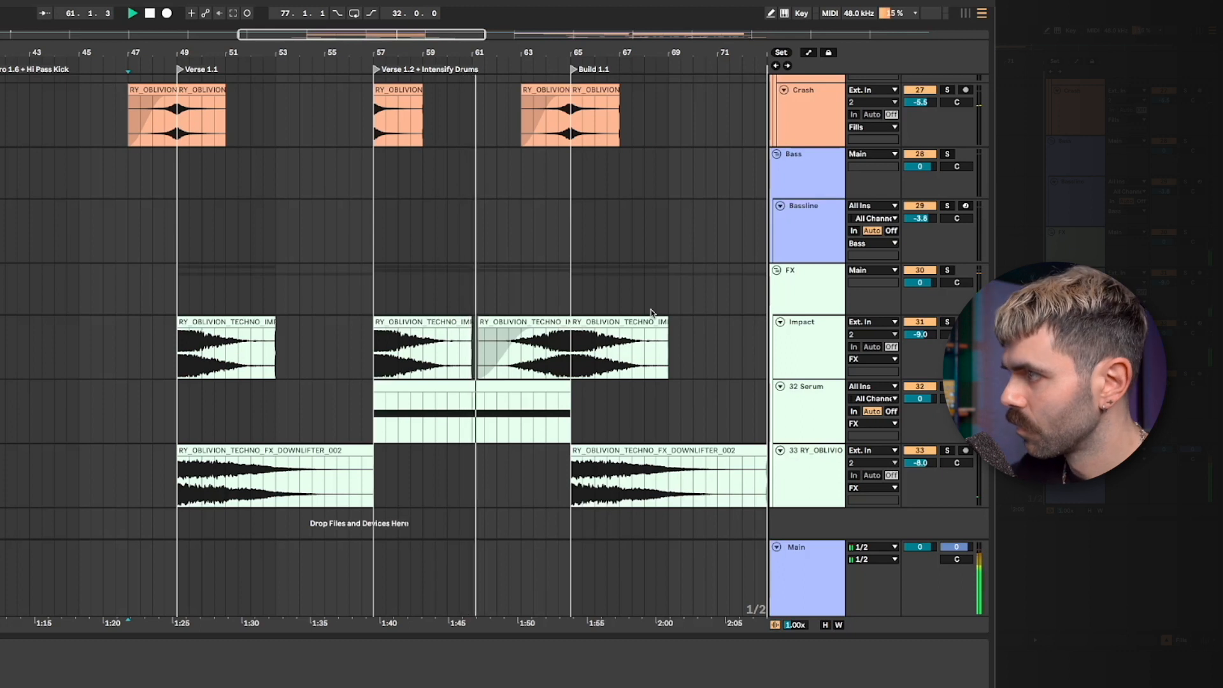
scroll(651, 313, "up", 1)
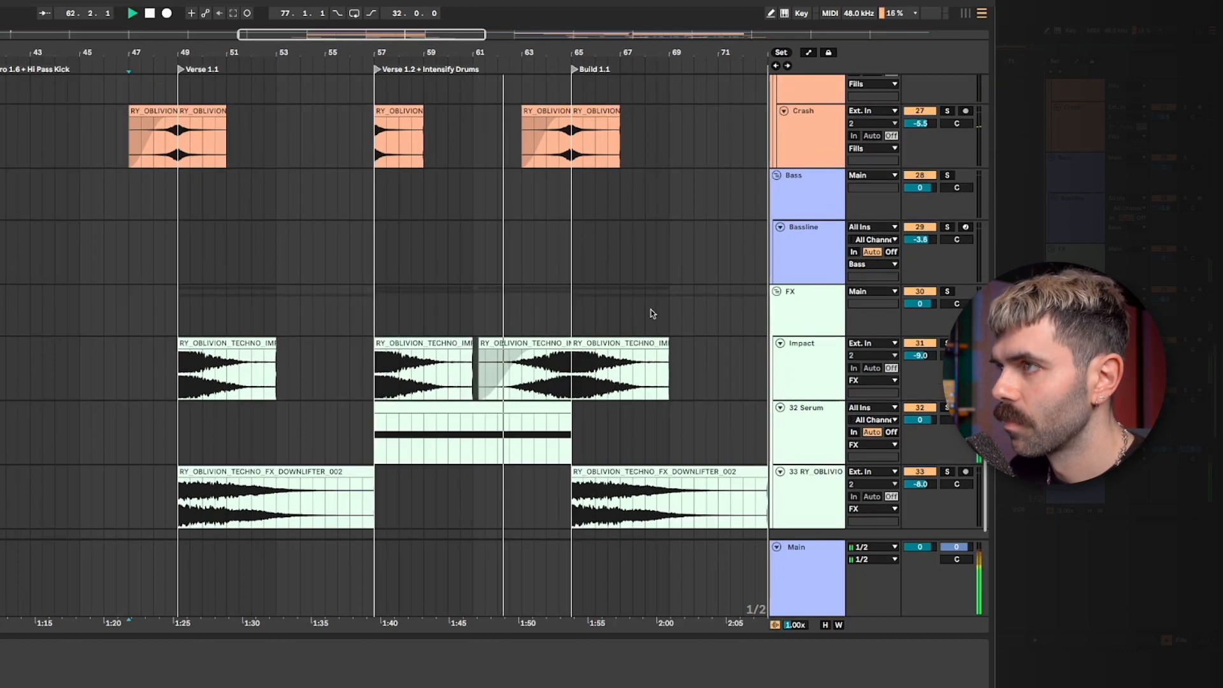